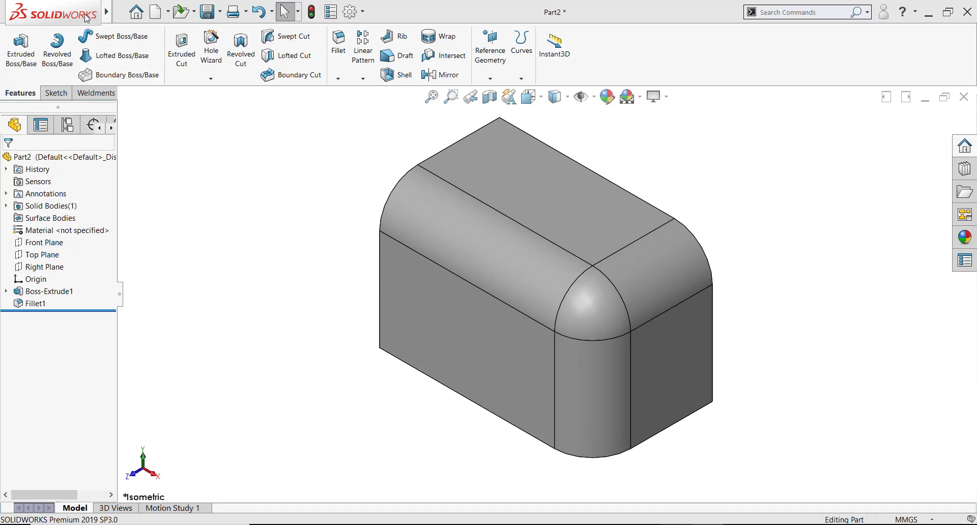
- Look through the Insert > Face commands, then dismiss the menu without running anything
{"action": "mouse_move", "coordinate": [86, 17]}
{"action": "left_click", "coordinate": [121, 13]}
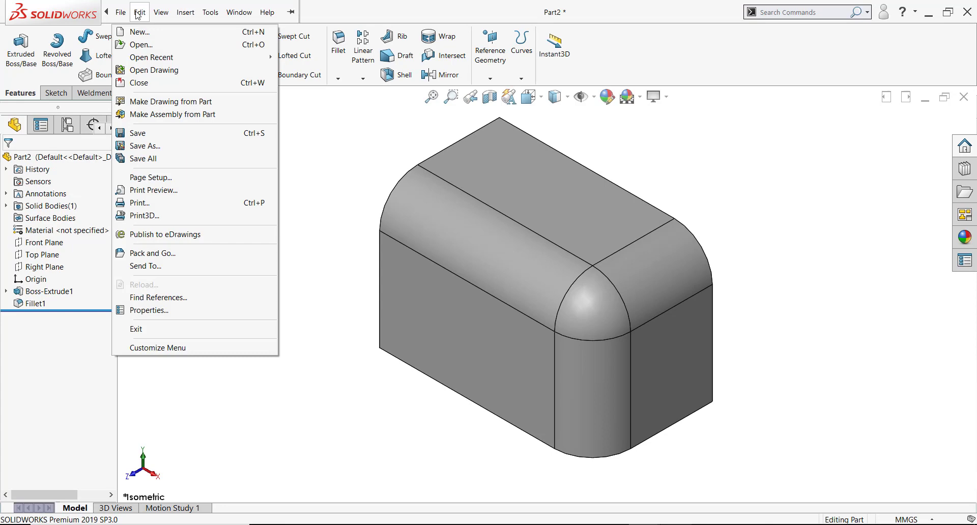
{"action": "mouse_move", "coordinate": [185, 12]}
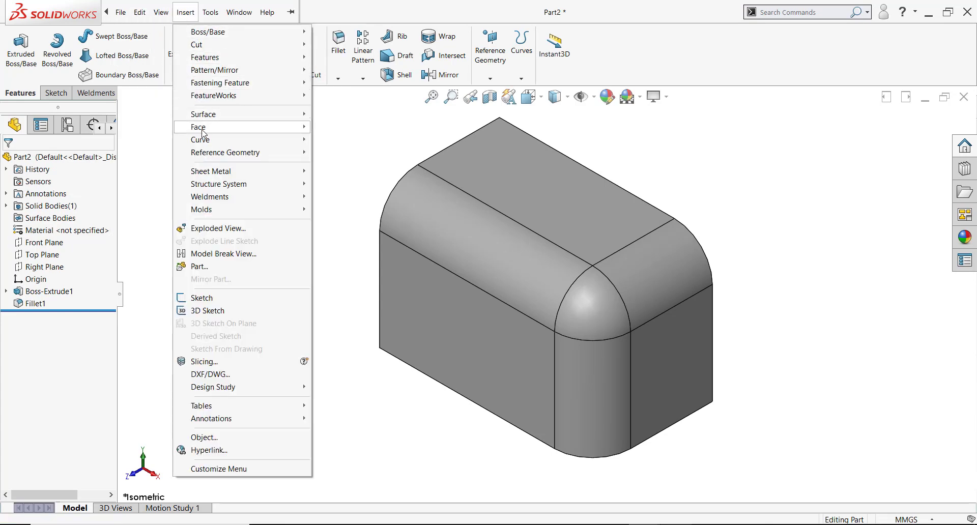
{"action": "mouse_move", "coordinate": [203, 132]}
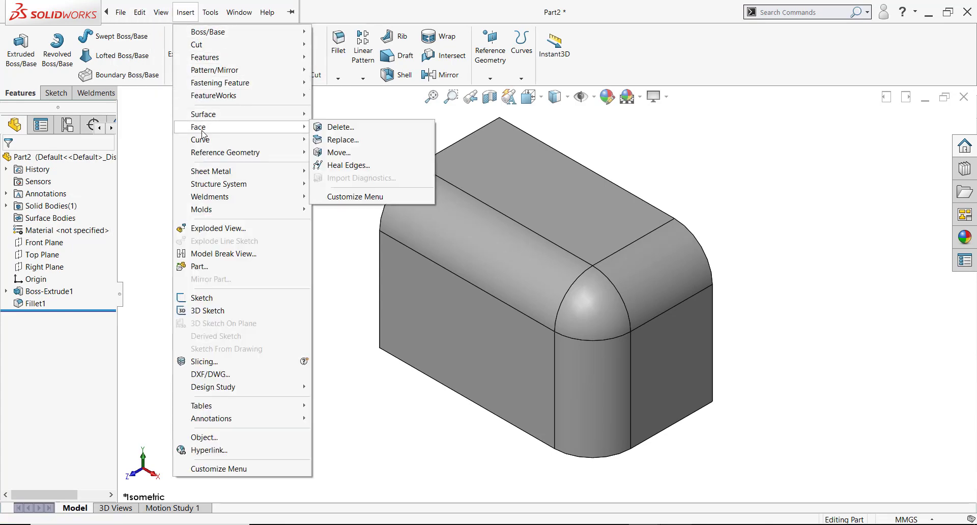
{"action": "left_click", "coordinate": [333, 109]}
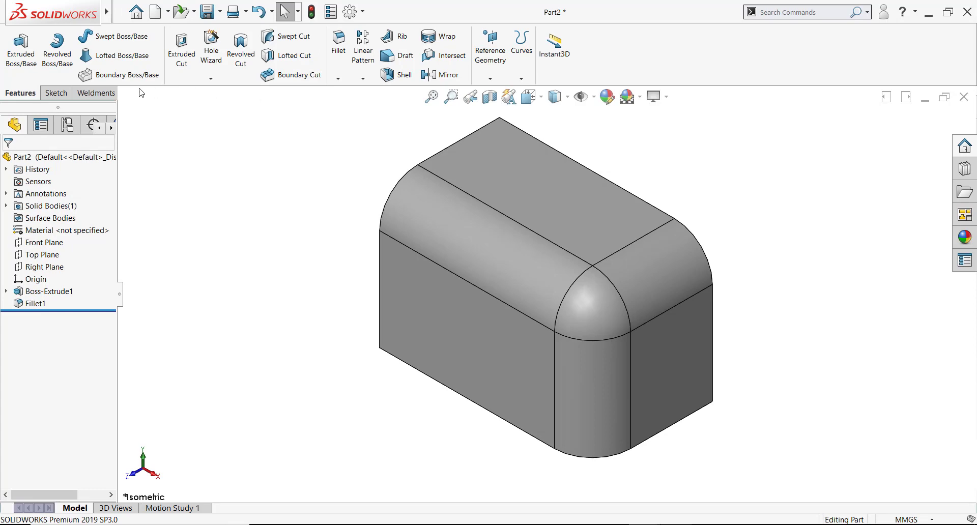
- Add the Direct Editing toolset to the CommandManager and switch to it
{"action": "right_click", "coordinate": [99, 96]}
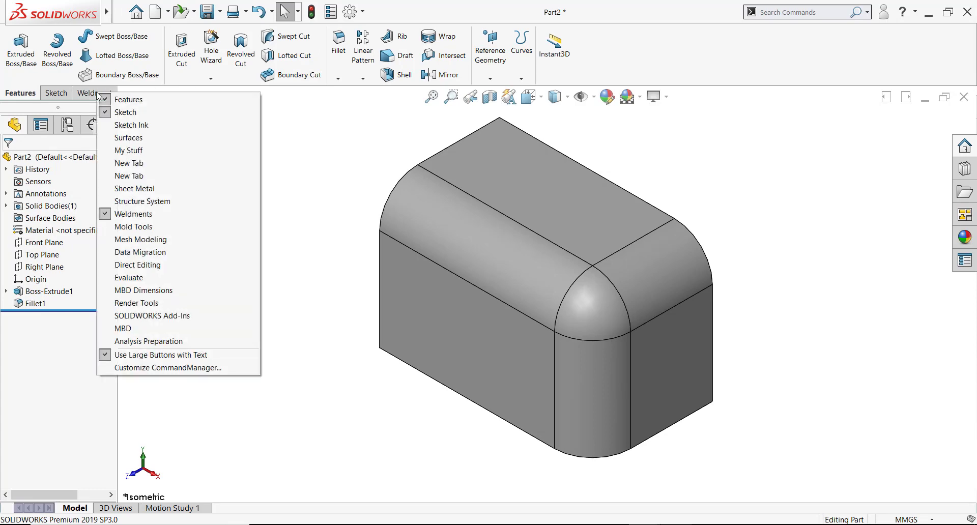
{"action": "left_click", "coordinate": [125, 266]}
{"action": "left_click", "coordinate": [155, 93]}
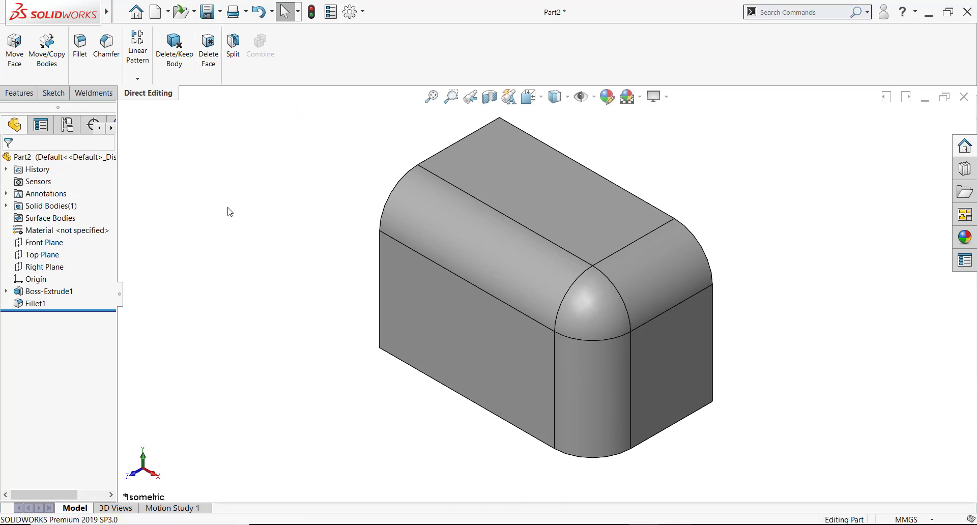
- Set up Delete Face on only the spherical corner face, with the Delete option (no patch)
{"action": "left_click", "coordinate": [212, 60]}
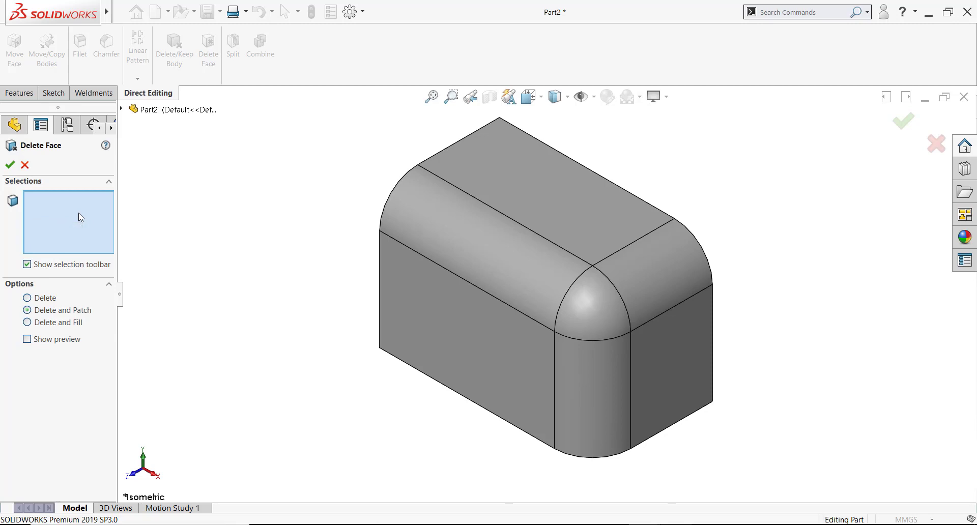
{"action": "left_click", "coordinate": [583, 303]}
{"action": "left_click", "coordinate": [565, 295]}
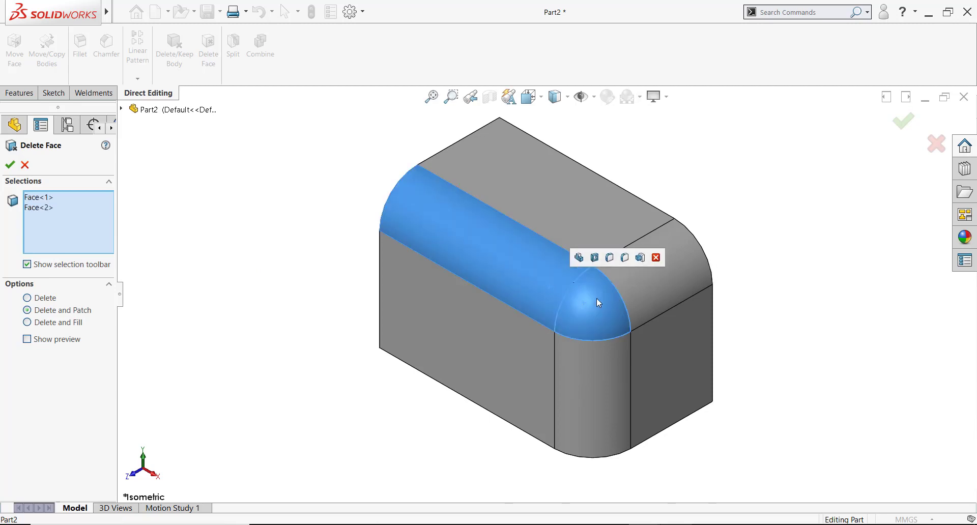
{"action": "left_click", "coordinate": [647, 294]}
{"action": "left_click", "coordinate": [647, 295]}
{"action": "left_click", "coordinate": [545, 279]}
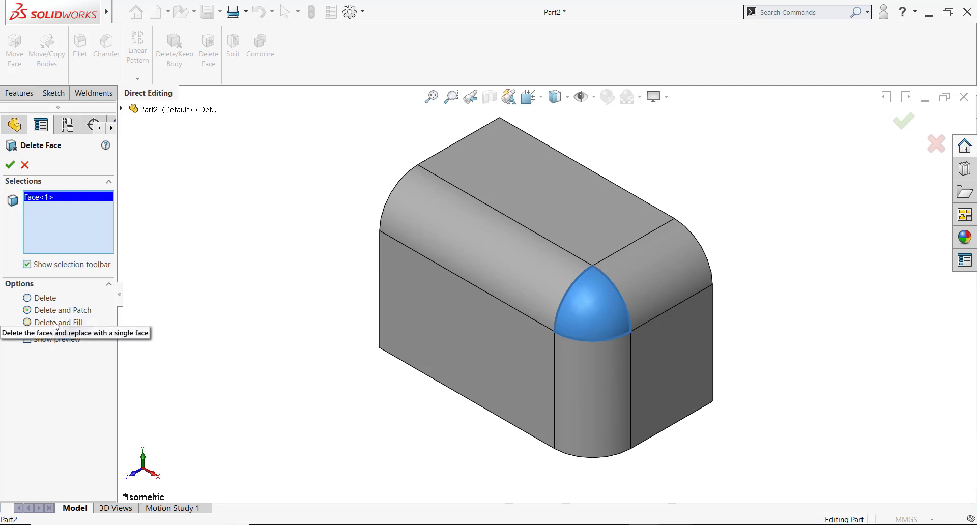
{"action": "left_click", "coordinate": [28, 299]}
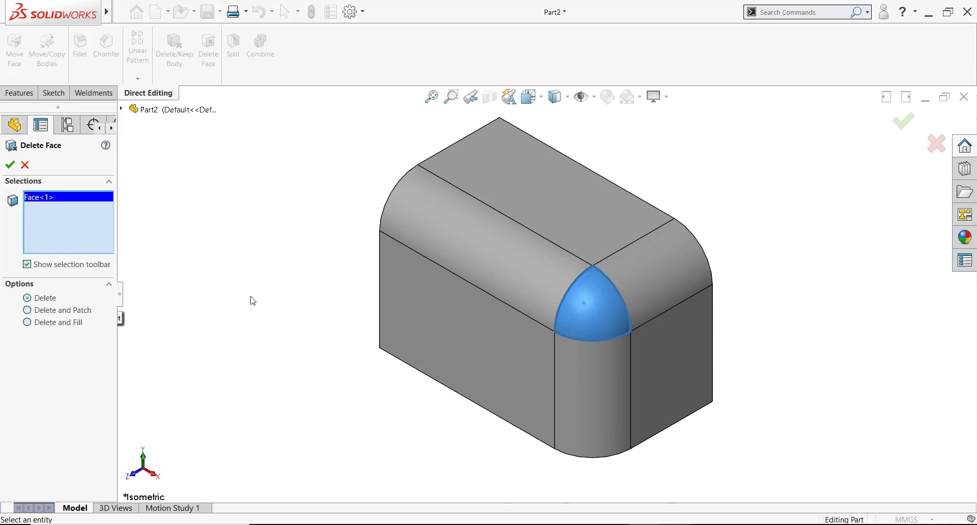
- Apply the deletion of the spherical corner face and orbit to inspect the open corner
{"action": "left_click", "coordinate": [10, 165]}
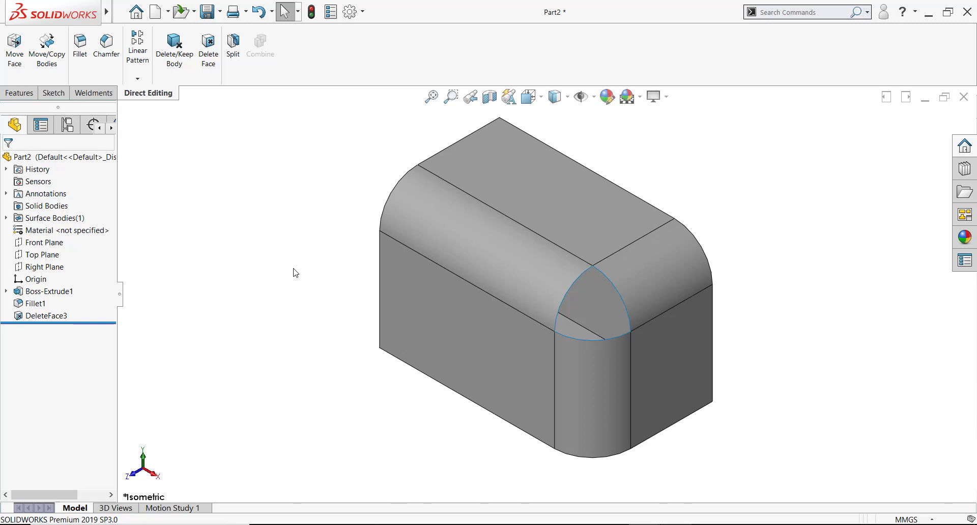
{"action": "mouse_move", "coordinate": [300, 285]}
{"action": "middle_mouse_down"}
{"action": "mouse_move", "coordinate": [371, 214]}
{"action": "mouse_move", "coordinate": [274, 256]}
{"action": "mouse_move", "coordinate": [280, 282]}
{"action": "mouse_move", "coordinate": [285, 267]}
{"action": "mouse_move", "coordinate": [283, 278]}
{"action": "mouse_move", "coordinate": [307, 277]}
{"action": "mouse_move", "coordinate": [274, 296]}
{"action": "mouse_move", "coordinate": [297, 286]}
{"action": "middle_mouse_up"}
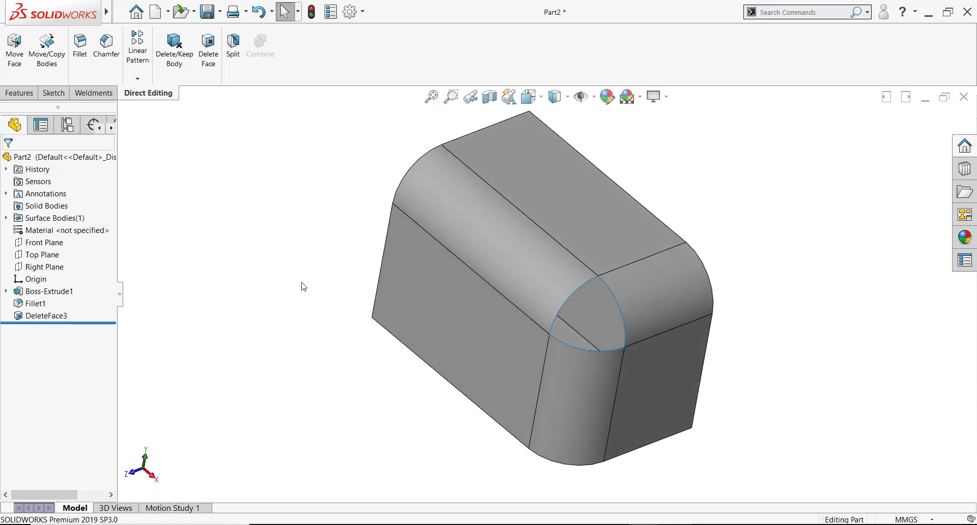
{"action": "middle_click_drag", "start_coordinate": [808, 419], "coordinate": [797, 401]}
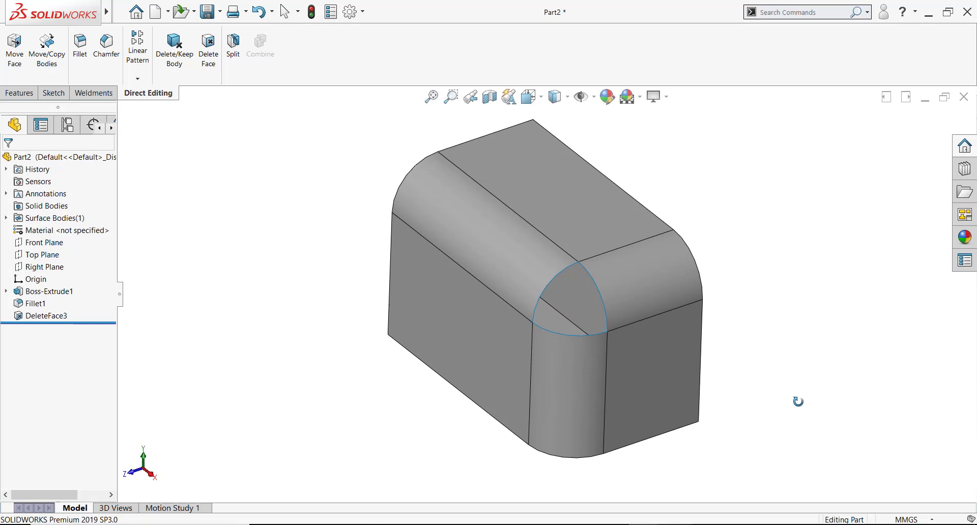
- Switch DeleteFace3 to Delete and Patch so the corner closes and the part is solid
{"action": "left_click", "coordinate": [48, 315]}
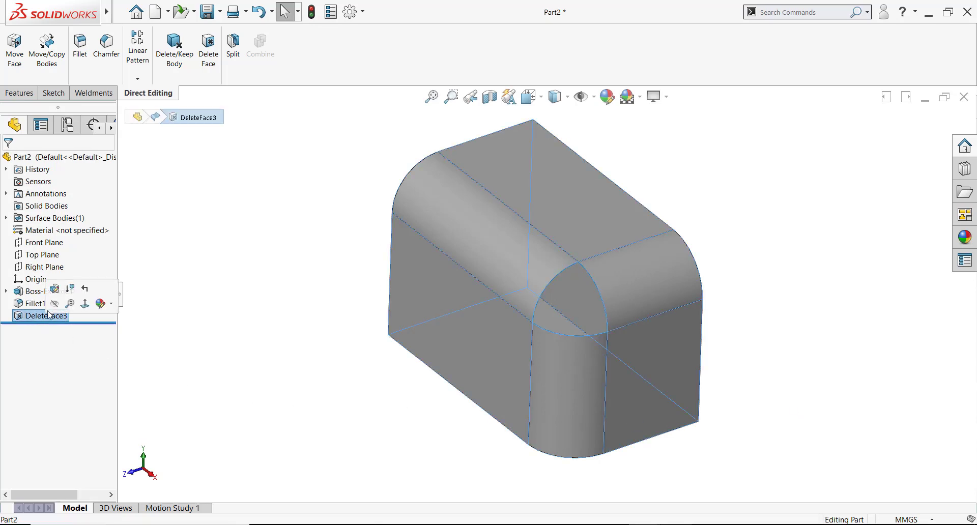
{"action": "left_click", "coordinate": [54, 289]}
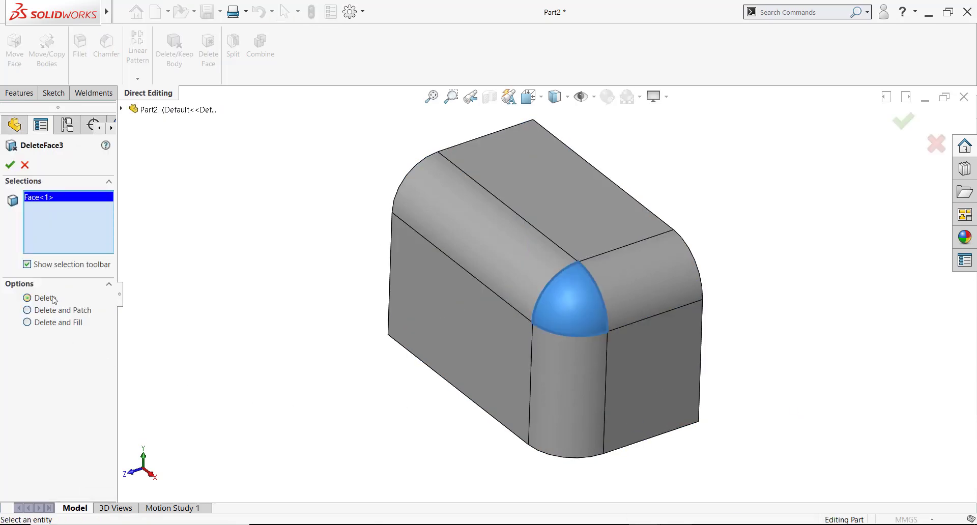
{"action": "left_click", "coordinate": [29, 310]}
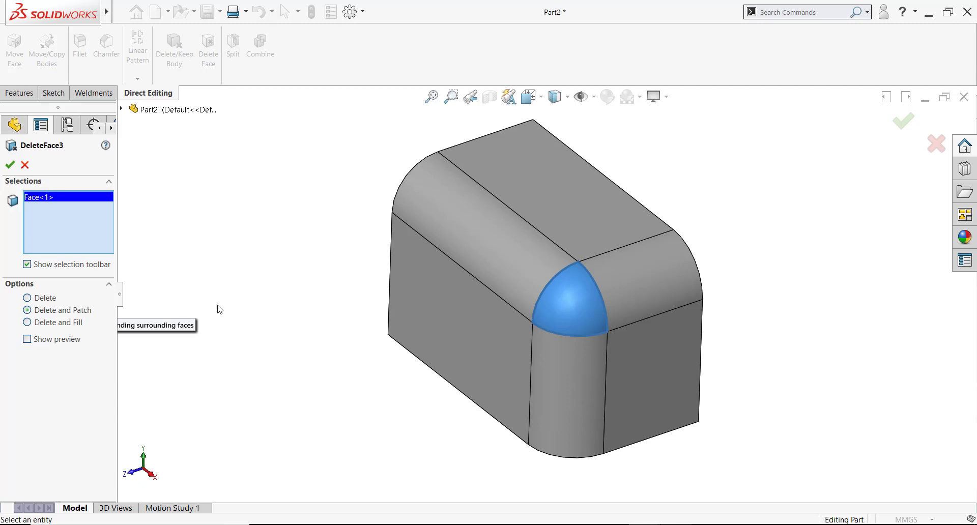
{"action": "left_click", "coordinate": [10, 164]}
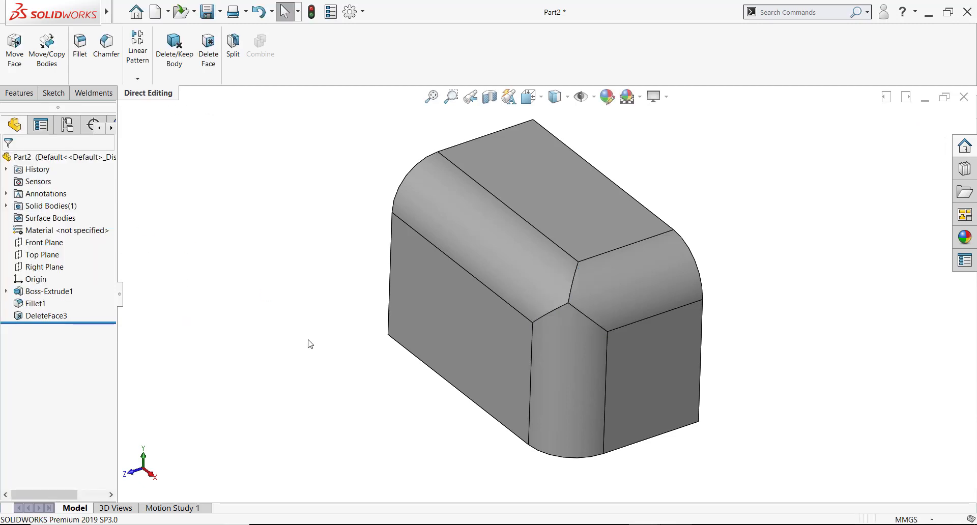
{"action": "middle_click_drag", "start_coordinate": [307, 342], "coordinate": [345, 341]}
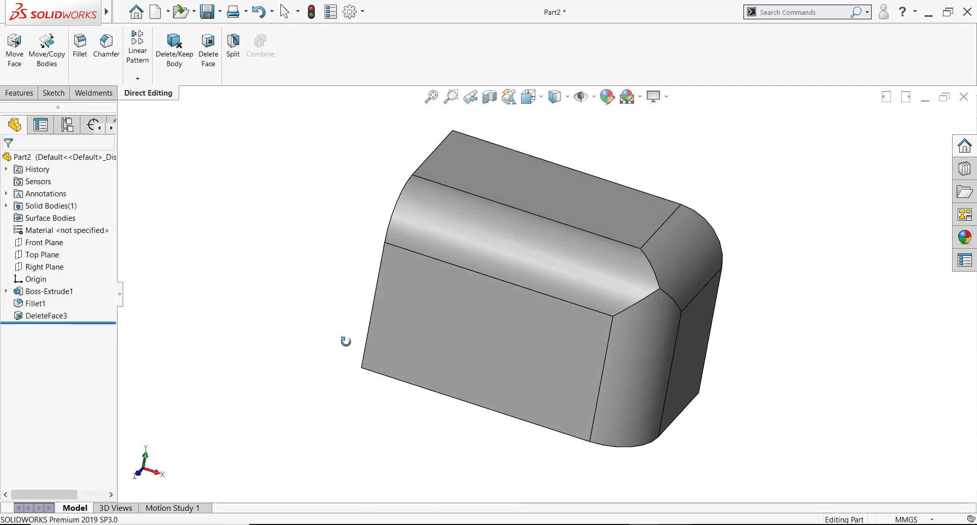
{"action": "left_click", "coordinate": [548, 263]}
{"action": "left_click", "coordinate": [691, 272]}
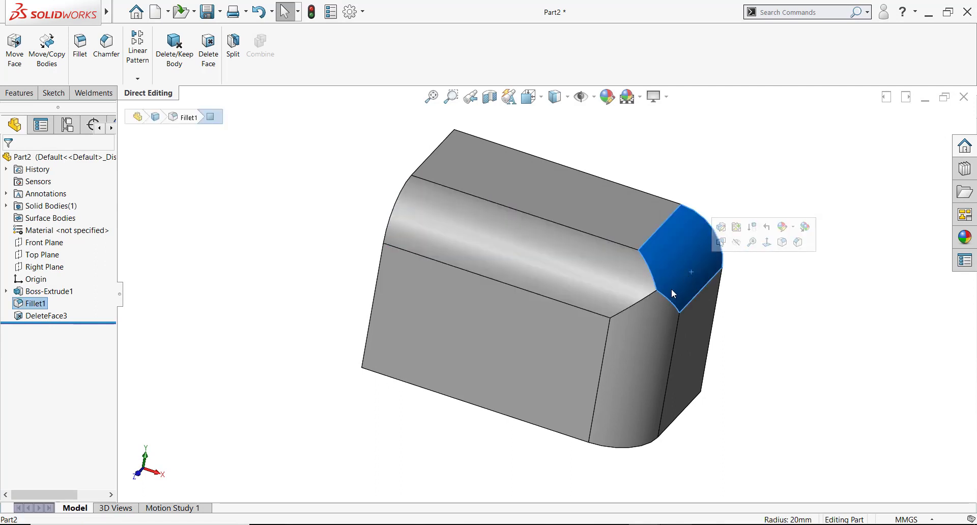
{"action": "left_click", "coordinate": [646, 329]}
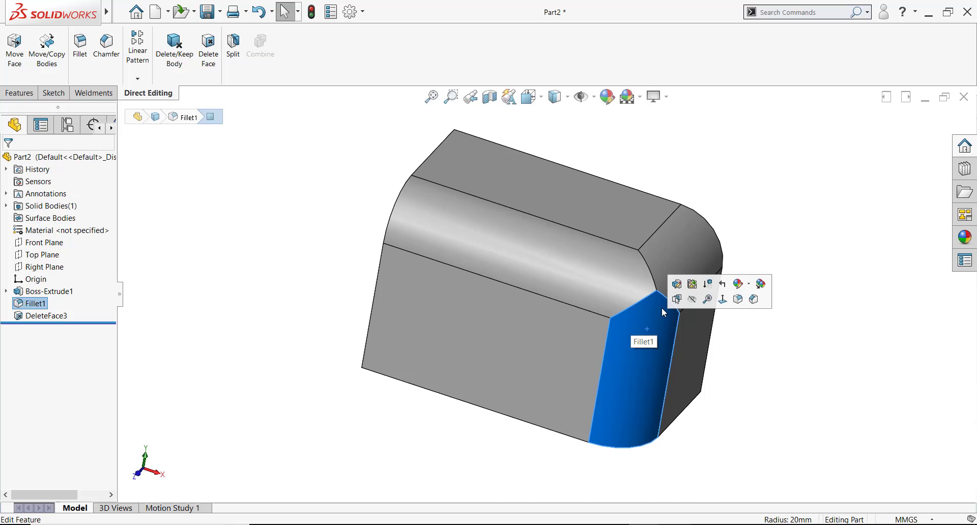
{"action": "middle_click_drag", "start_coordinate": [300, 307], "coordinate": [279, 282]}
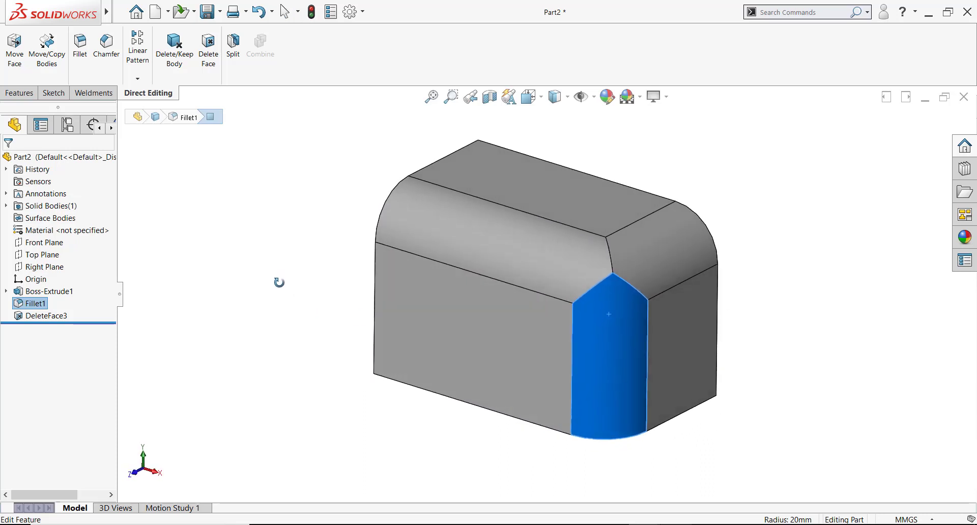
{"action": "left_click", "coordinate": [33, 316]}
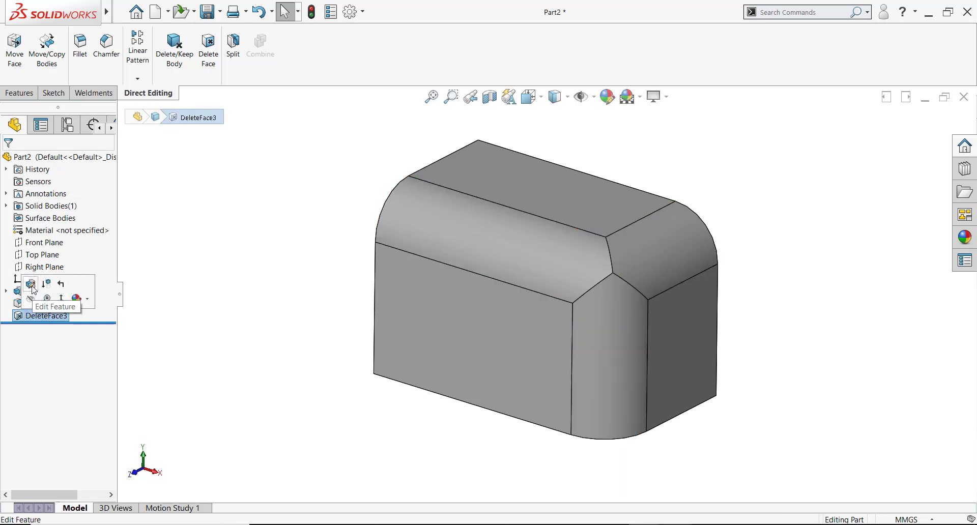
{"action": "left_click", "coordinate": [31, 285]}
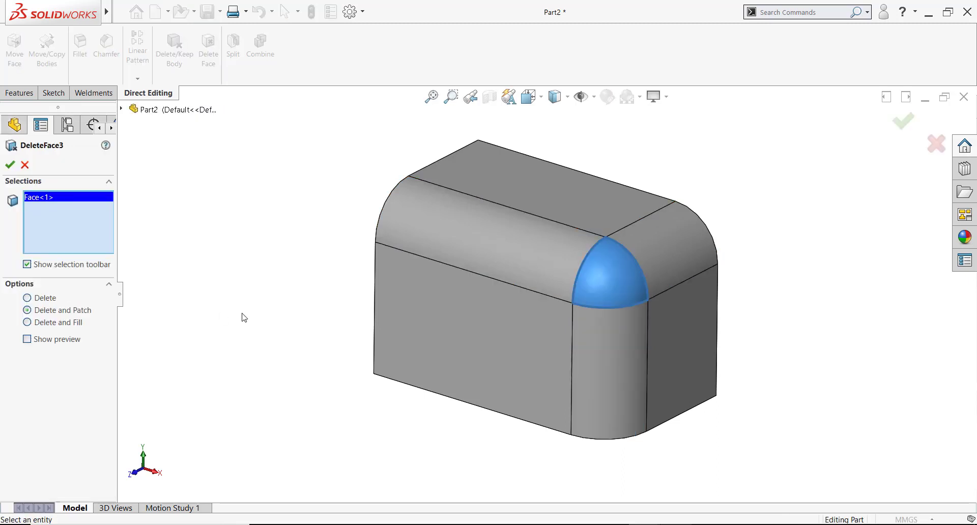
{"action": "left_click", "coordinate": [512, 247]}
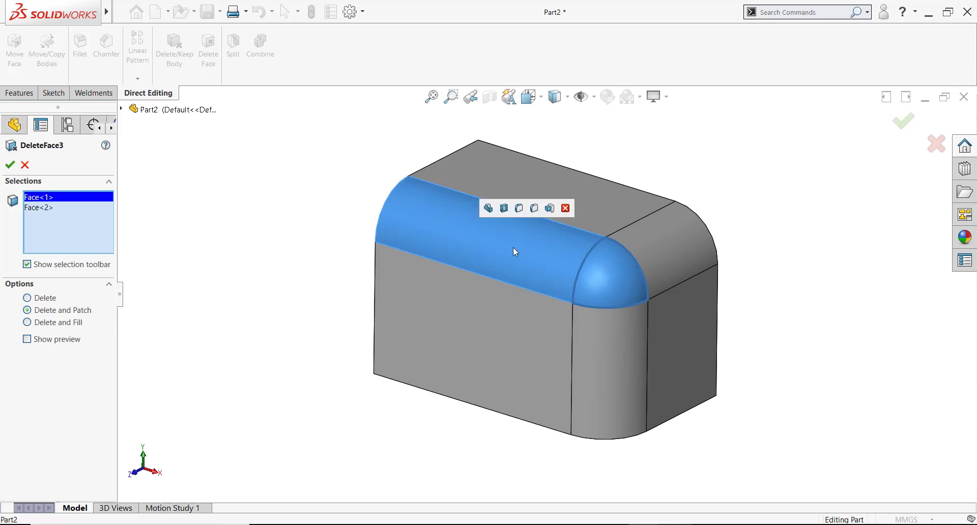
{"action": "left_click", "coordinate": [661, 258]}
{"action": "left_click", "coordinate": [603, 355]}
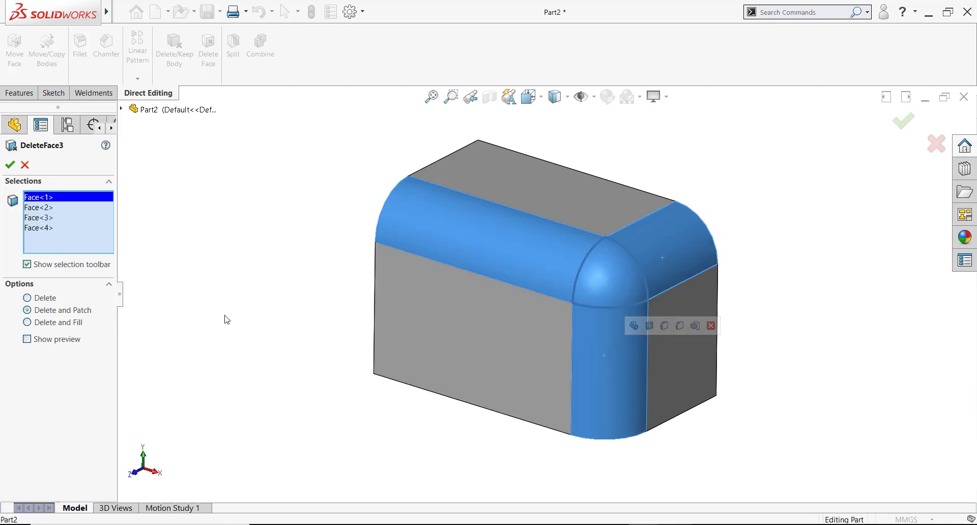
{"action": "left_click", "coordinate": [10, 164]}
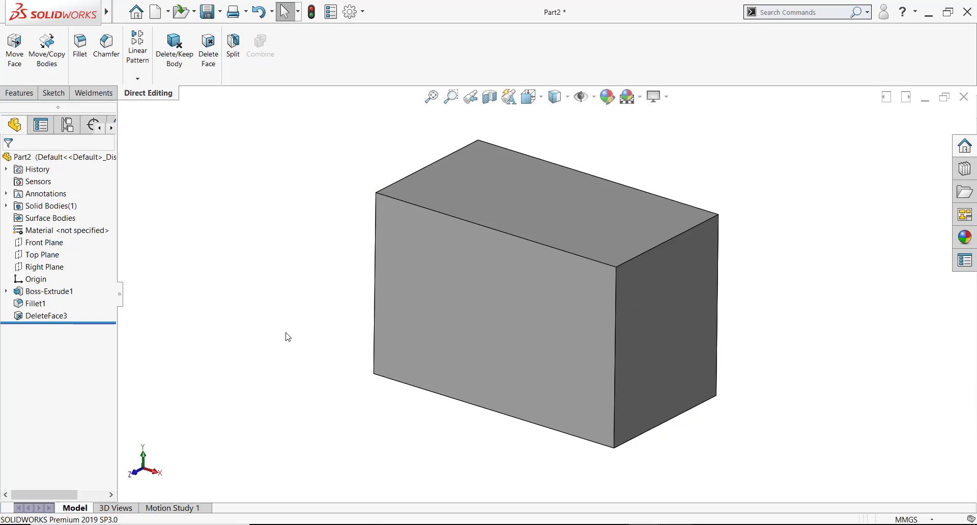
- Change DeleteFace3 to Delete and Fill on only the corner blend face, with Tangent fill off
{"action": "left_click", "coordinate": [40, 313]}
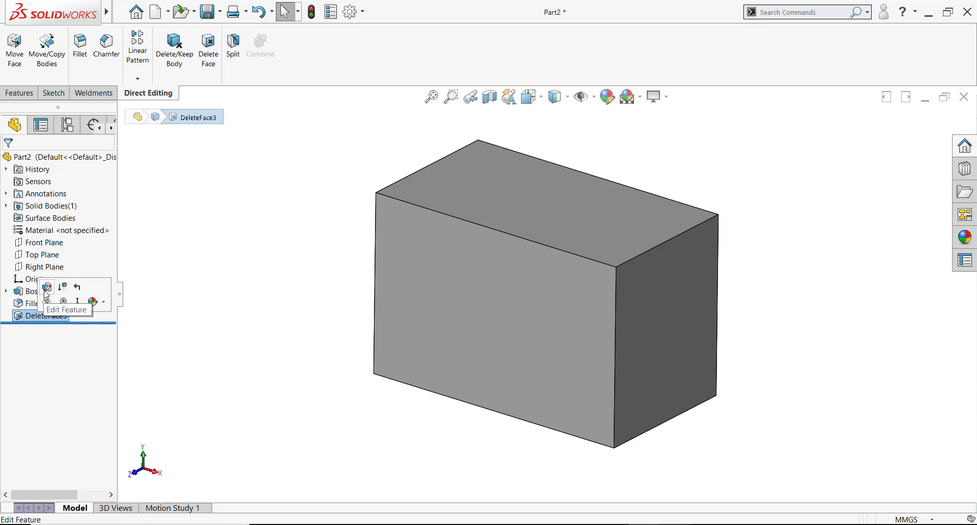
{"action": "left_click", "coordinate": [47, 288]}
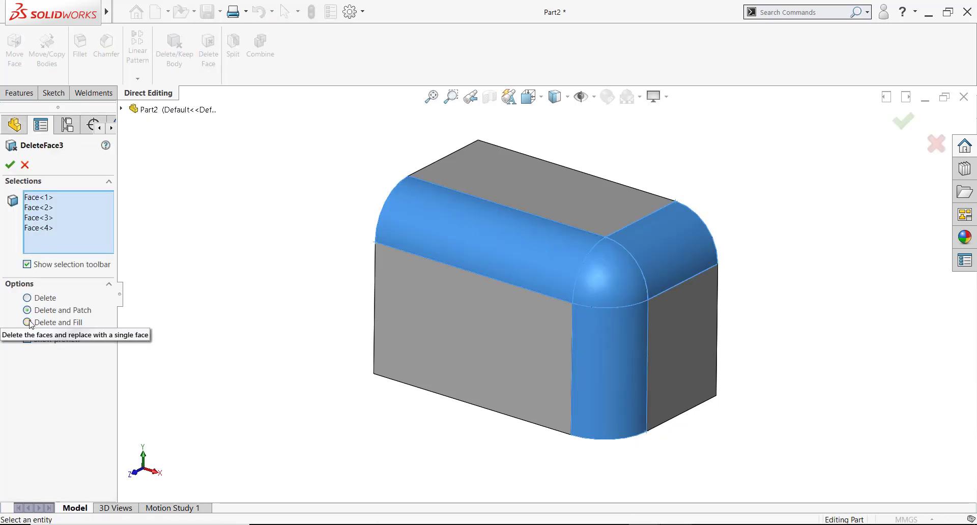
{"action": "left_click", "coordinate": [30, 323]}
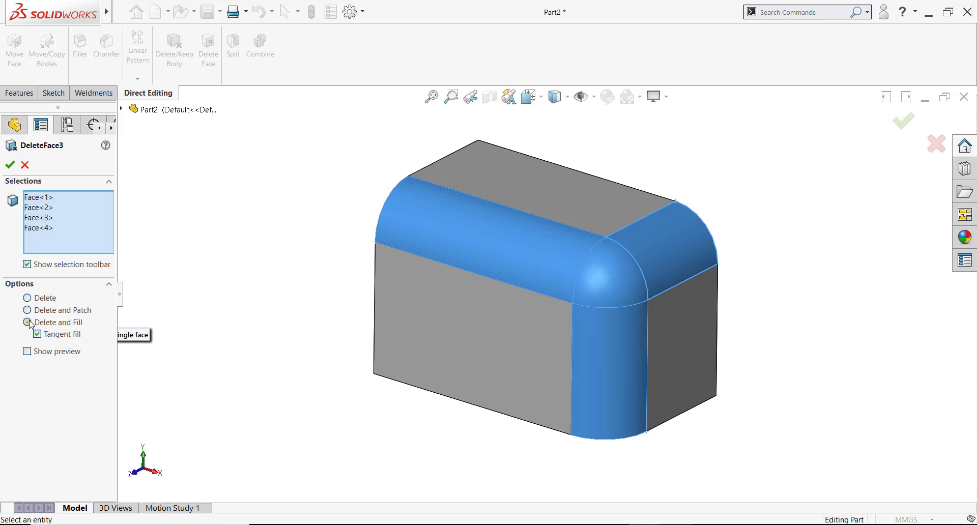
{"action": "right_click", "coordinate": [84, 217]}
{"action": "left_click", "coordinate": [74, 227]}
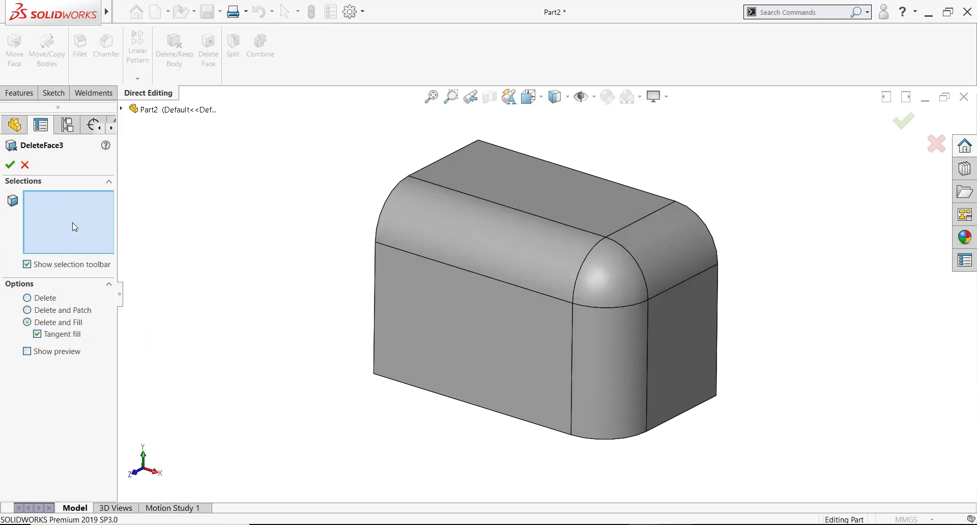
{"action": "left_click", "coordinate": [603, 289]}
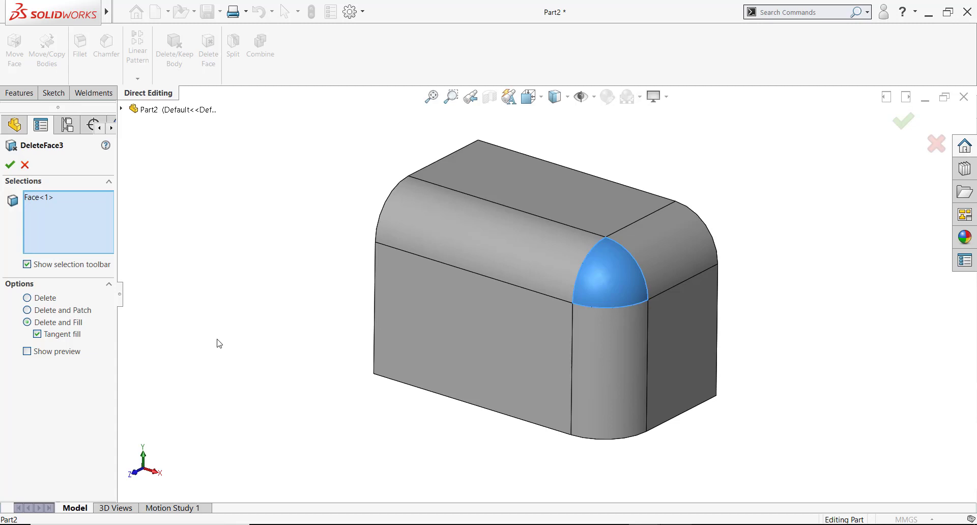
{"action": "left_click", "coordinate": [37, 334]}
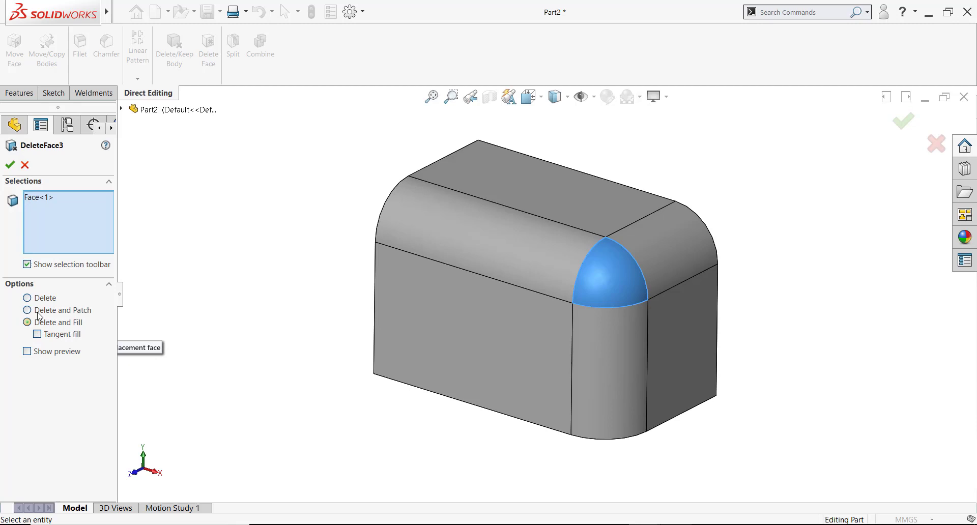
{"action": "left_click", "coordinate": [9, 165]}
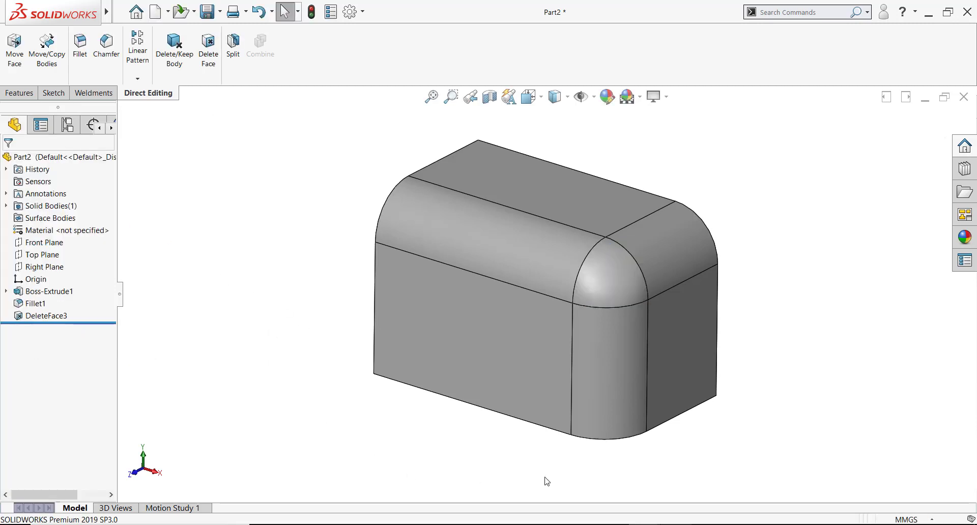
- Inspect the filled corner and its top, right and vertical fillet faces
{"action": "middle_click_drag", "start_coordinate": [543, 480], "coordinate": [617, 464]}
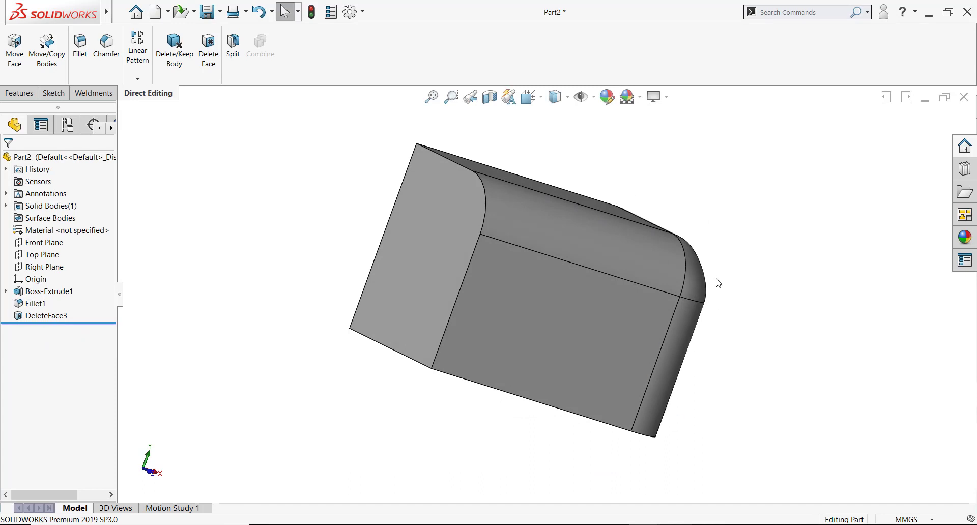
{"action": "middle_click_drag", "start_coordinate": [722, 294], "coordinate": [665, 327]}
{"action": "left_click", "coordinate": [635, 268]}
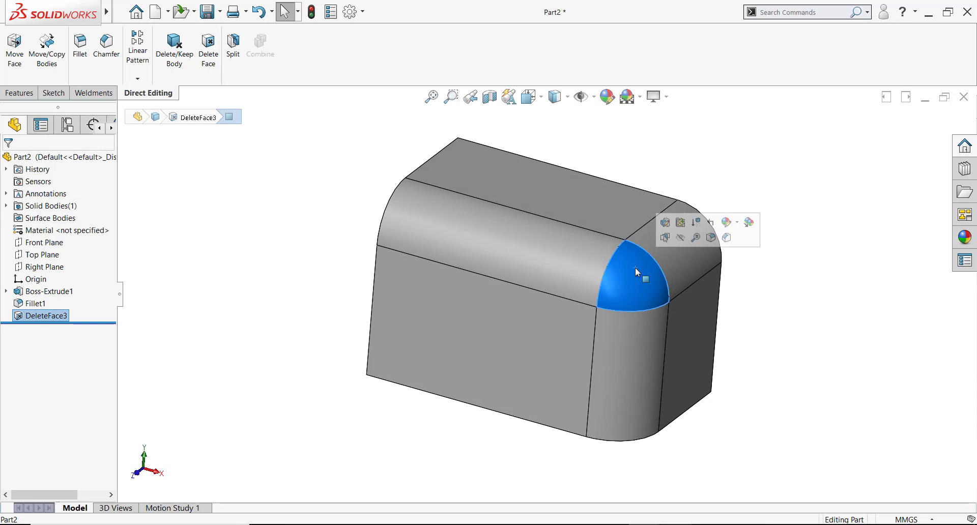
{"action": "left_click", "coordinate": [579, 257]}
{"action": "left_click", "coordinate": [675, 258]}
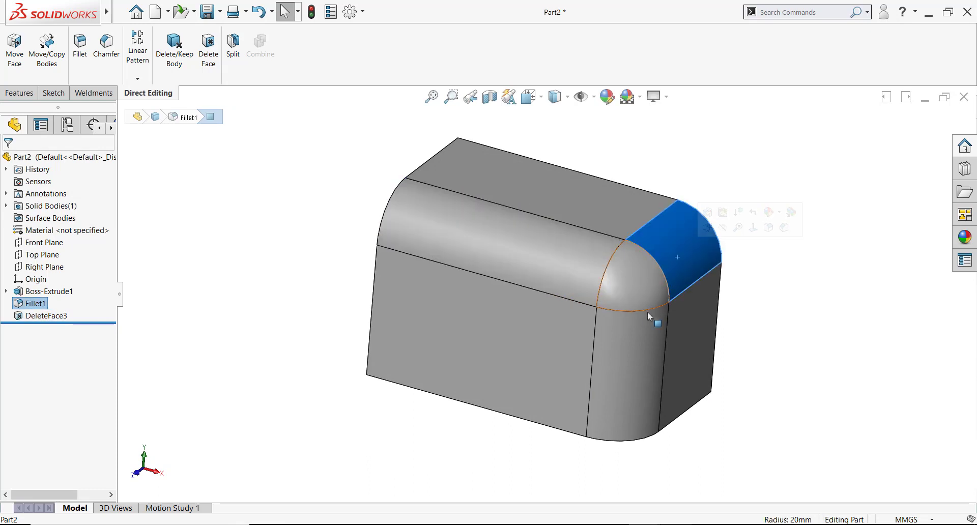
{"action": "left_click", "coordinate": [637, 330]}
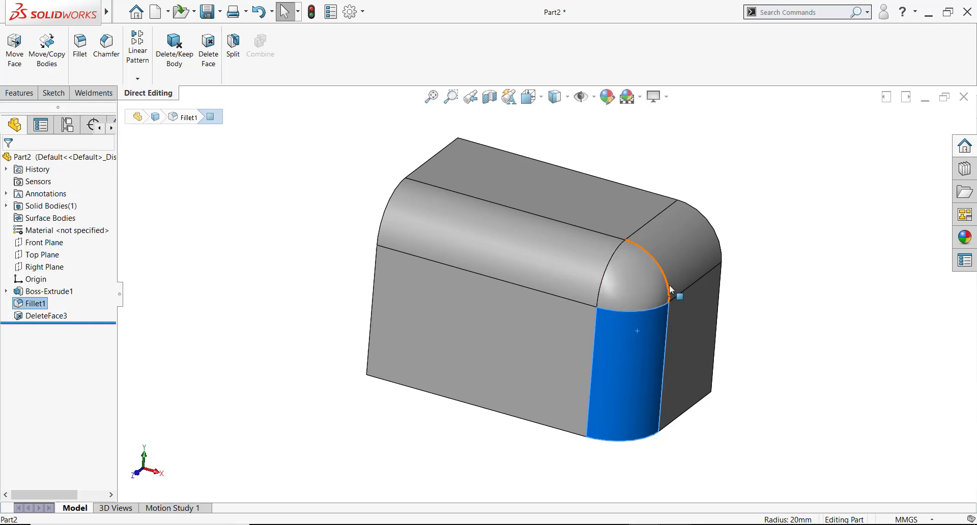
{"action": "left_click", "coordinate": [25, 317]}
{"action": "left_click", "coordinate": [31, 283]}
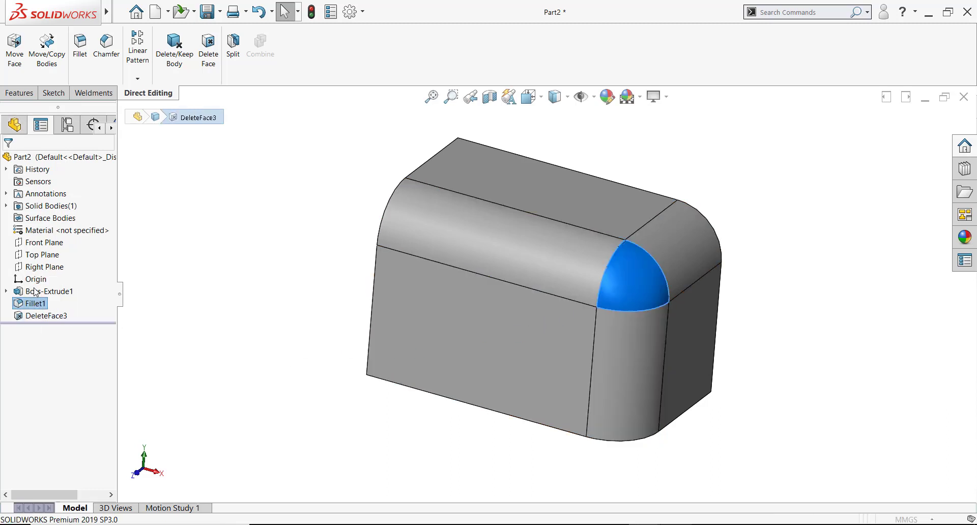
- Turn Tangent fill back on for DeleteFace3 and check the rounded corner face
{"action": "left_click", "coordinate": [37, 334]}
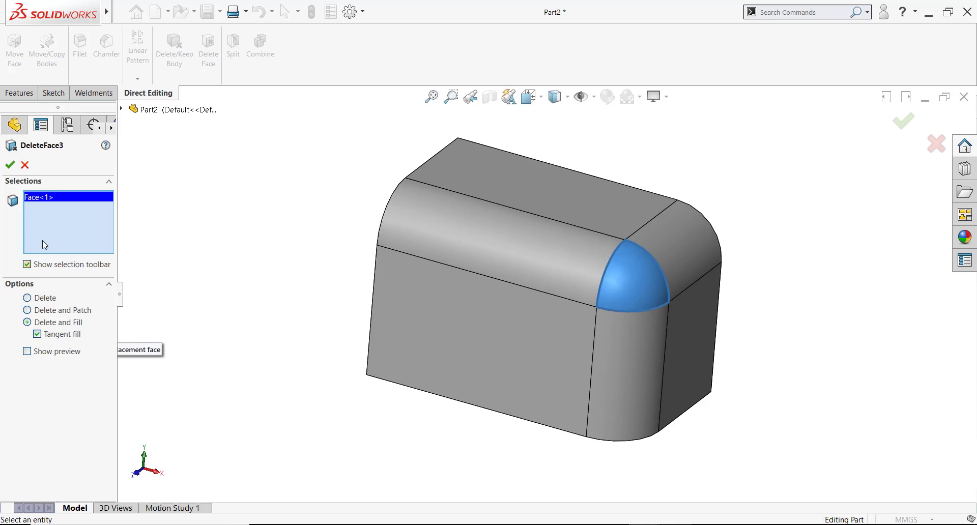
{"action": "left_click", "coordinate": [9, 165]}
{"action": "middle_click_drag", "start_coordinate": [292, 328], "coordinate": [314, 321]}
{"action": "left_click", "coordinate": [645, 289]}
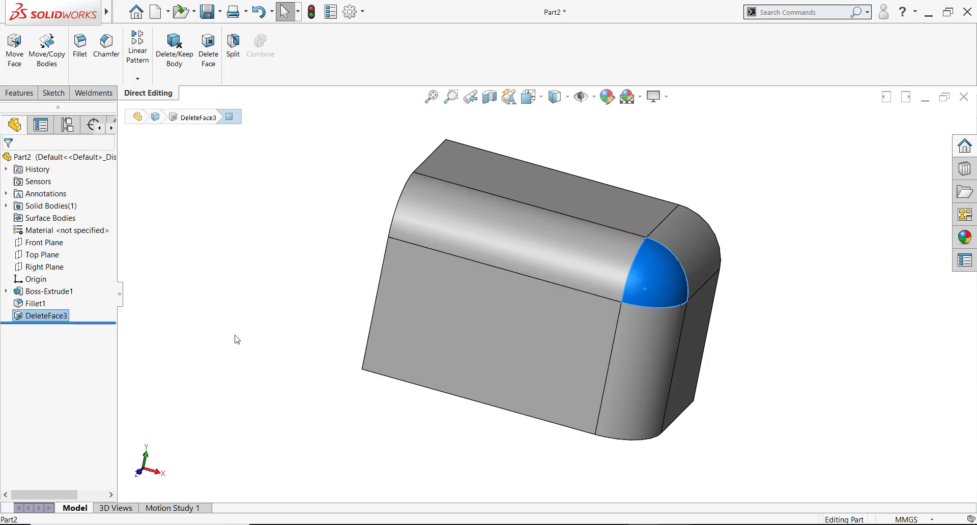
- Add the top, side and vertical fillet faces to DeleteFace3 and commit with Tangent fill off
{"action": "left_click", "coordinate": [23, 316]}
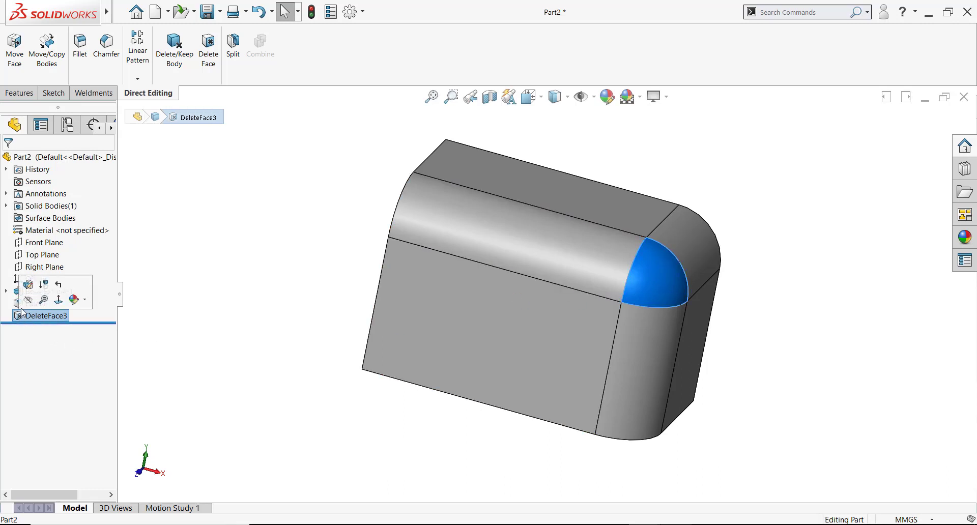
{"action": "left_click", "coordinate": [28, 290]}
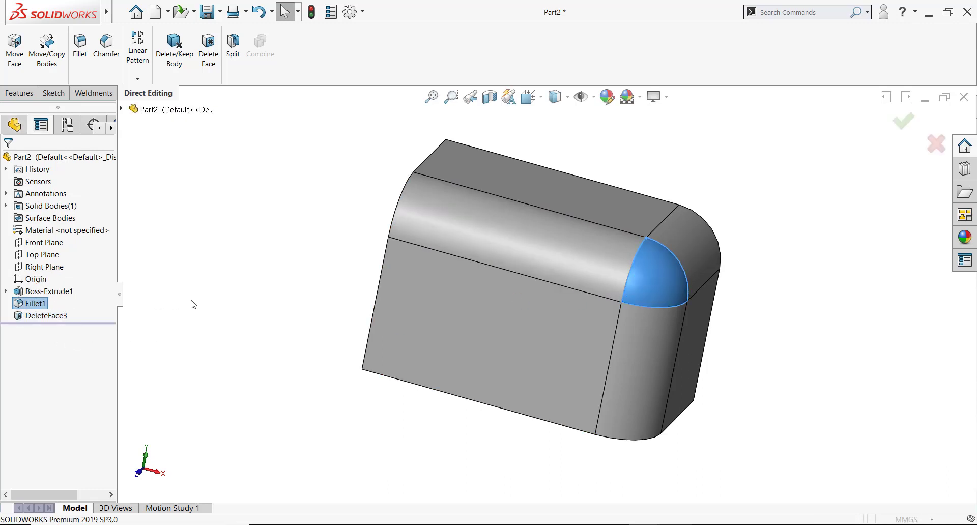
{"action": "left_click", "coordinate": [499, 243]}
{"action": "left_click", "coordinate": [682, 262]}
{"action": "left_click", "coordinate": [651, 337]}
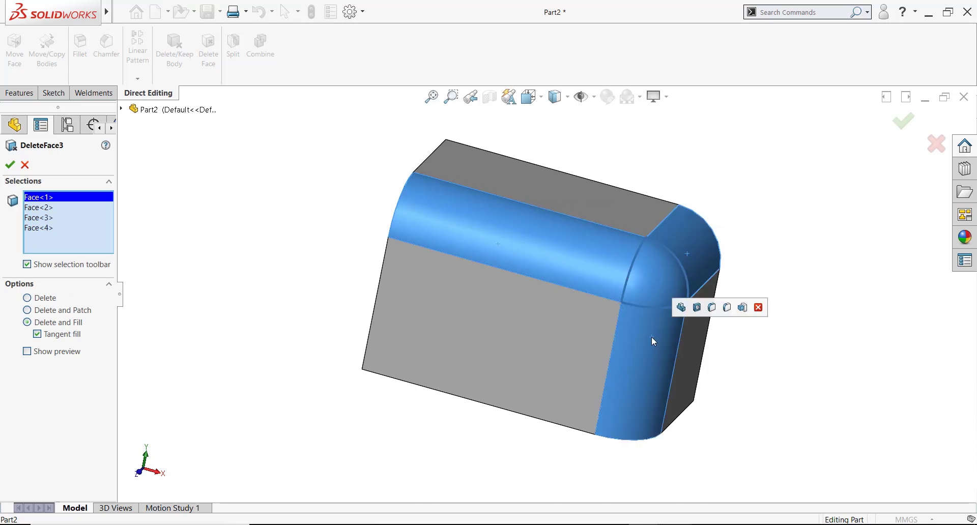
{"action": "left_click", "coordinate": [37, 335]}
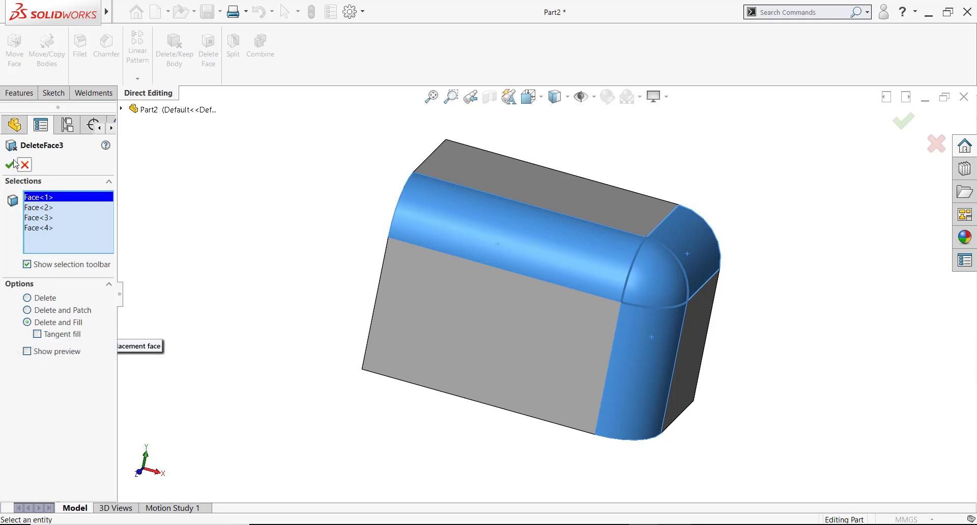
{"action": "key", "text": "Return"}
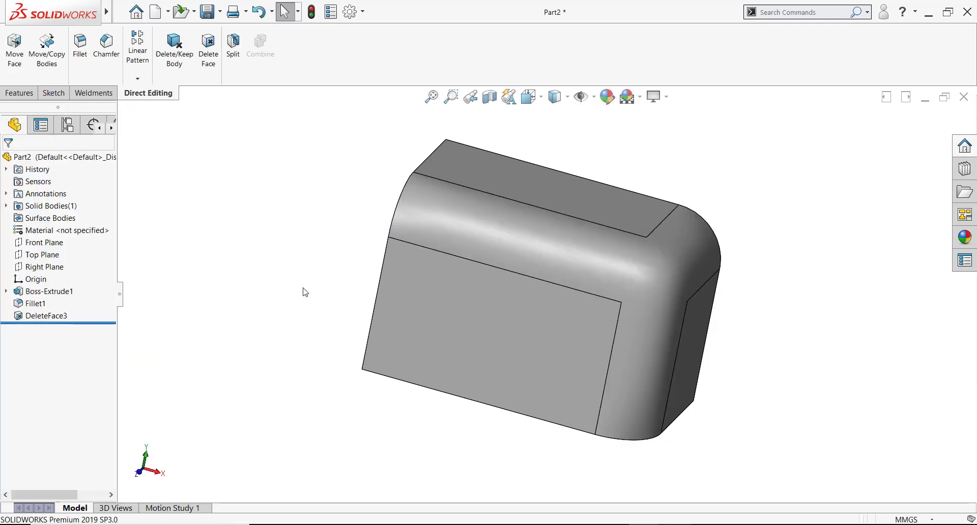
{"action": "mouse_move", "coordinate": [303, 290]}
{"action": "middle_mouse_down"}
{"action": "mouse_move", "coordinate": [275, 266]}
{"action": "mouse_move", "coordinate": [223, 259]}
{"action": "mouse_move", "coordinate": [289, 275]}
{"action": "mouse_move", "coordinate": [281, 291]}
{"action": "mouse_move", "coordinate": [305, 285]}
{"action": "middle_mouse_up"}
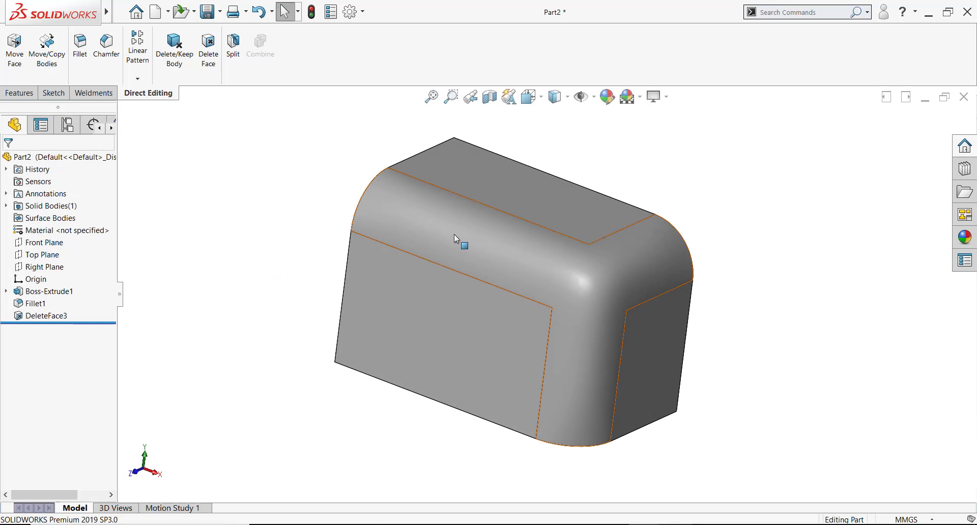
{"action": "left_click", "coordinate": [480, 244]}
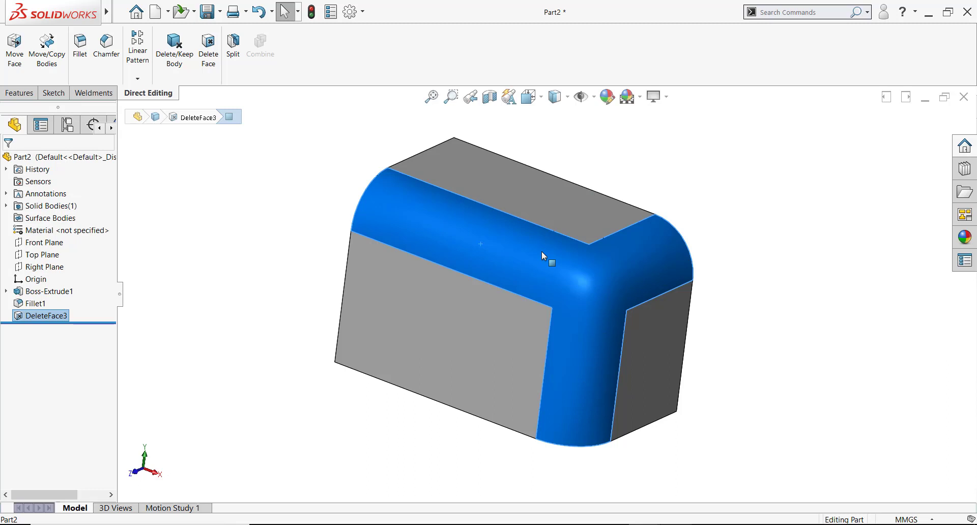
{"action": "left_click", "coordinate": [462, 219]}
{"action": "left_click", "coordinate": [463, 181]}
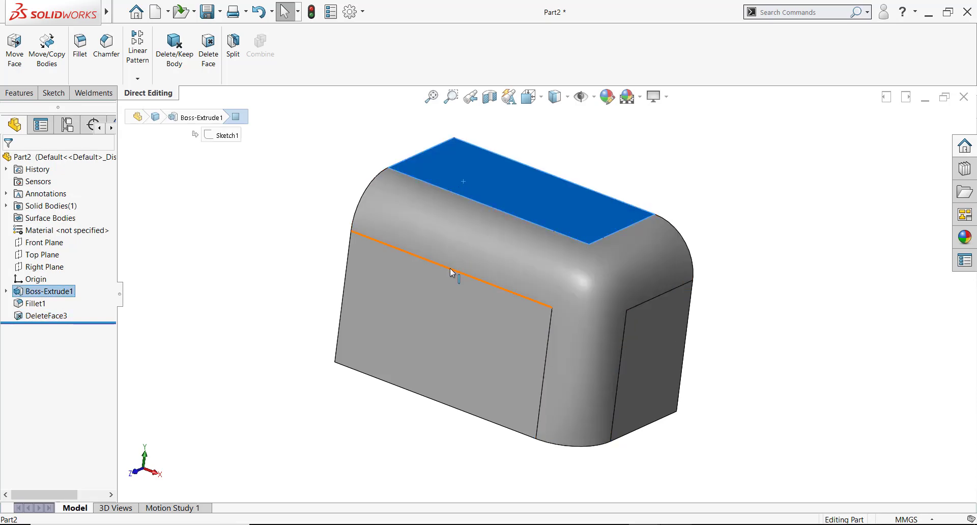
{"action": "middle_click_drag", "start_coordinate": [412, 295], "coordinate": [499, 342]}
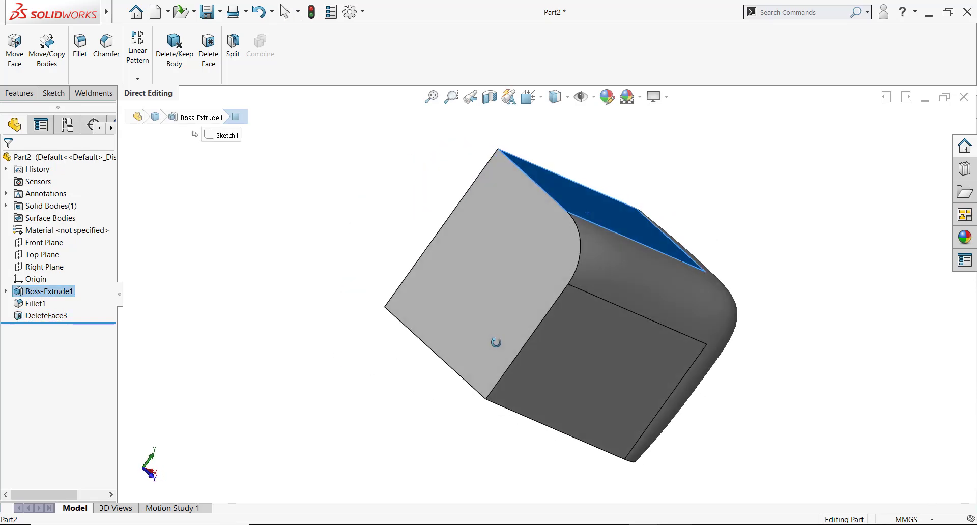
{"action": "left_click", "coordinate": [541, 265]}
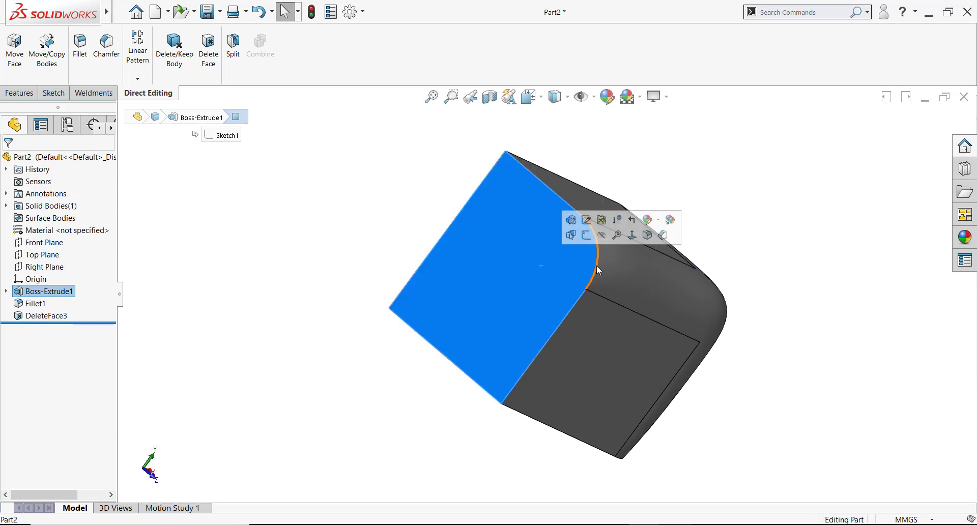
{"action": "middle_click_drag", "start_coordinate": [533, 322], "coordinate": [438, 306]}
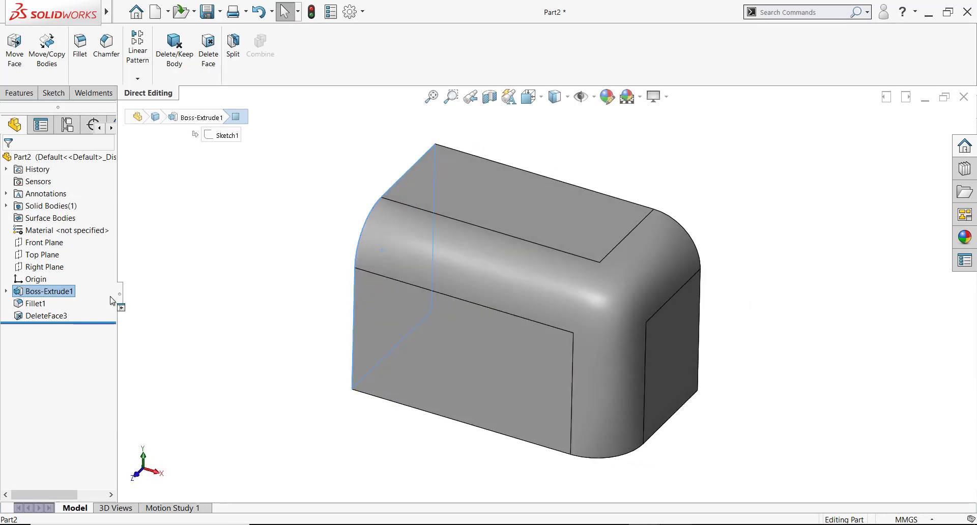
{"action": "left_click", "coordinate": [46, 315]}
- Reapply DeleteFace3 to merge the four corner faces and select the new face
{"action": "left_click", "coordinate": [50, 284]}
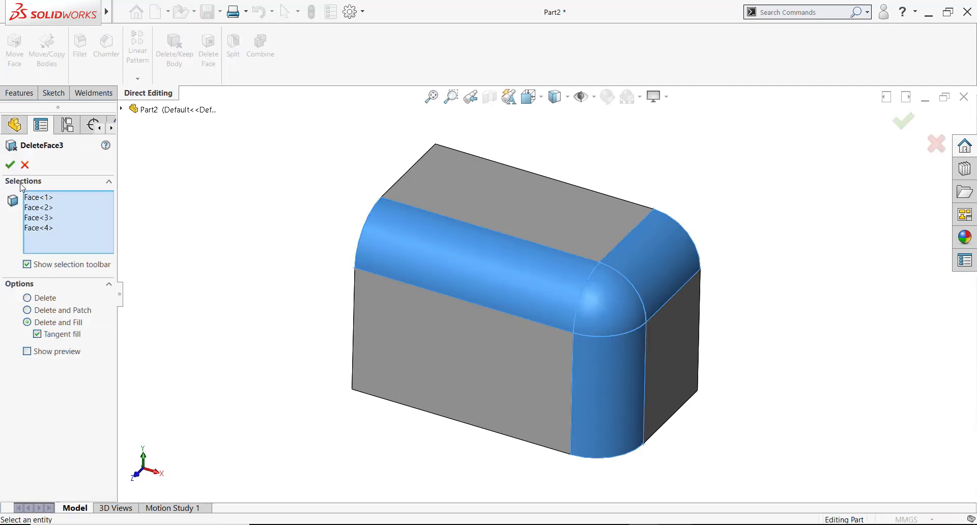
{"action": "left_click", "coordinate": [10, 164]}
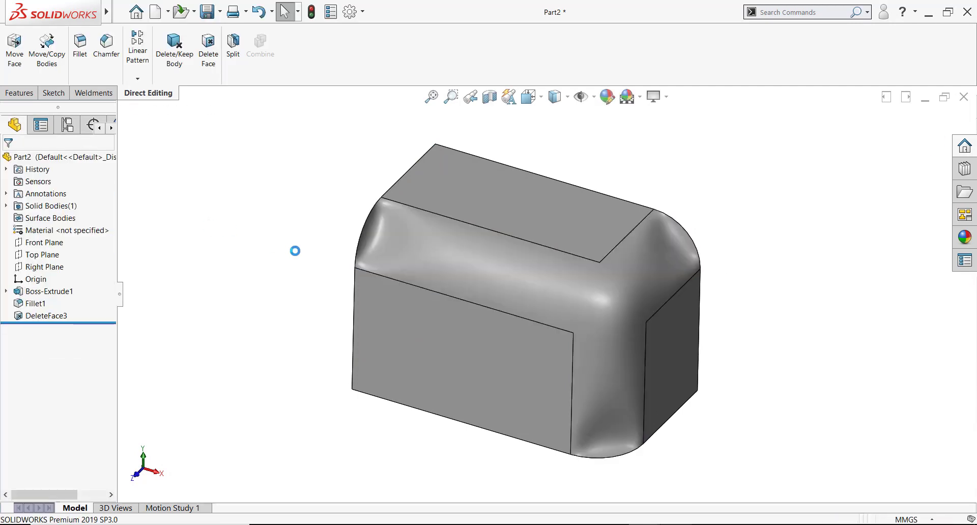
{"action": "left_click", "coordinate": [426, 252]}
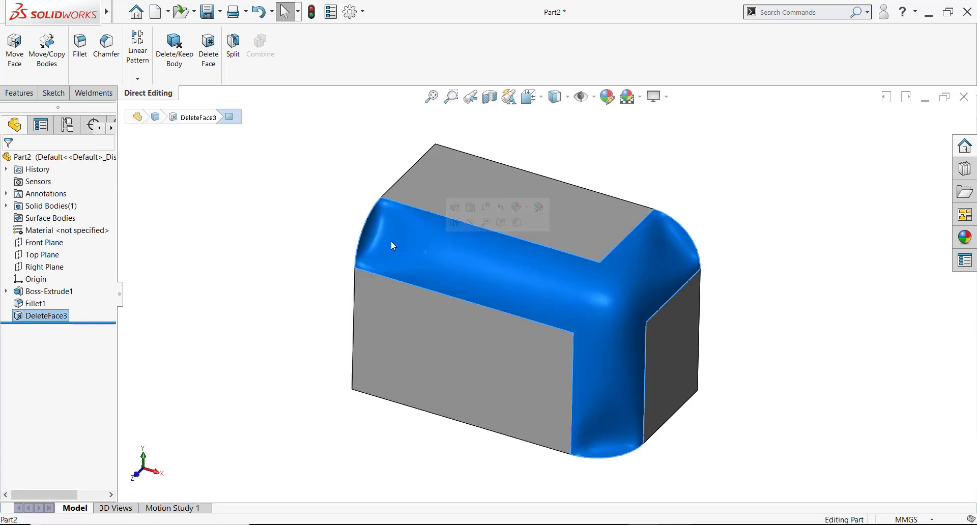
- Orbit and zoom around the merged corner and flat end face to inspect the blend
{"action": "scroll", "coordinate": [391, 242], "scroll_direction": "down", "scroll_amount": 2}
{"action": "middle_click_drag", "start_coordinate": [393, 242], "coordinate": [449, 264]}
{"action": "left_click", "coordinate": [368, 230]}
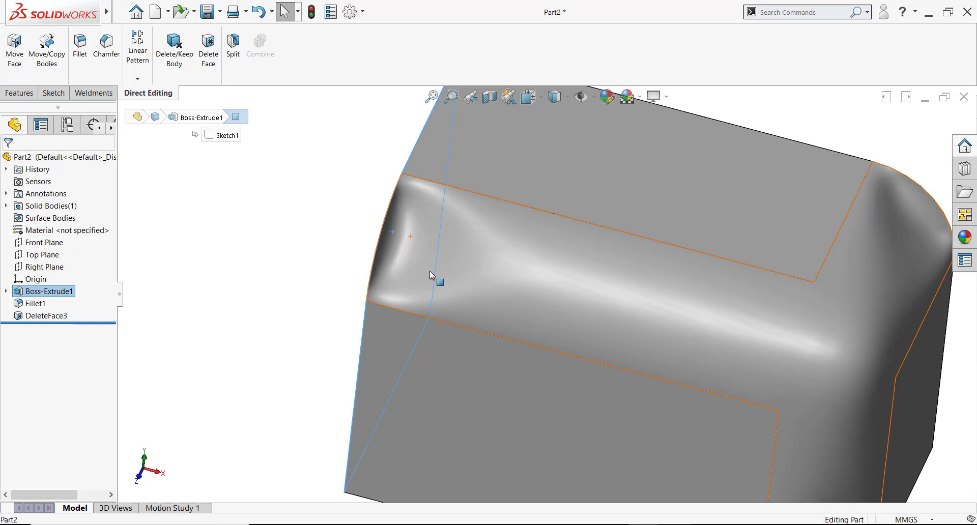
{"action": "middle_click_drag", "start_coordinate": [430, 270], "coordinate": [403, 247]}
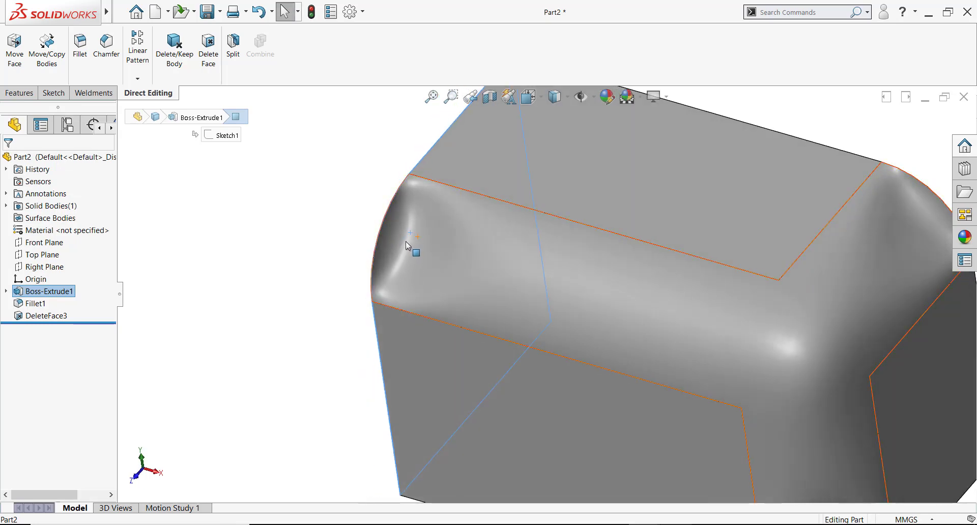
{"action": "scroll", "coordinate": [405, 241], "scroll_direction": "up", "scroll_amount": 6}
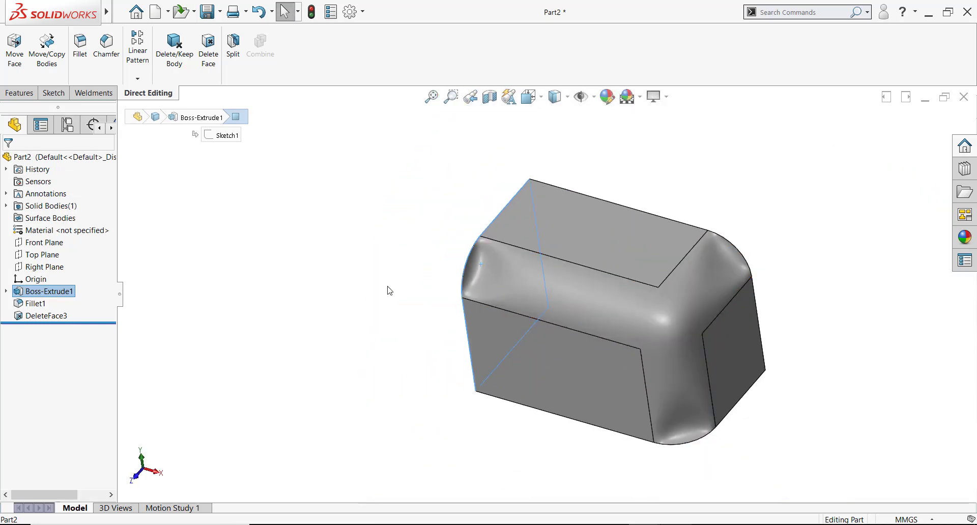
{"action": "middle_click_drag", "start_coordinate": [300, 358], "coordinate": [369, 328]}
{"action": "scroll", "coordinate": [773, 282], "scroll_direction": "down", "scroll_amount": 3}
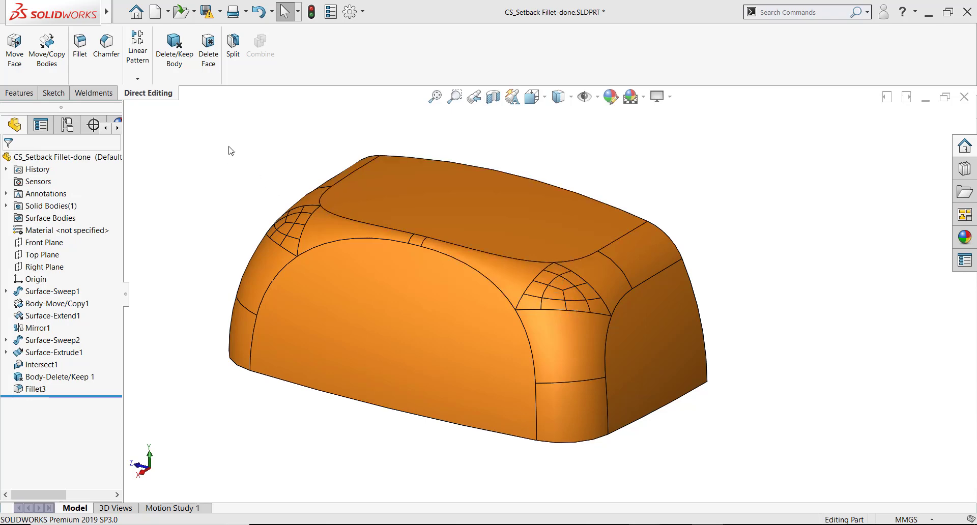
- Delete and fill the ten patchwork faces at the right setback corner with tangent fill
{"action": "left_click", "coordinate": [209, 51]}
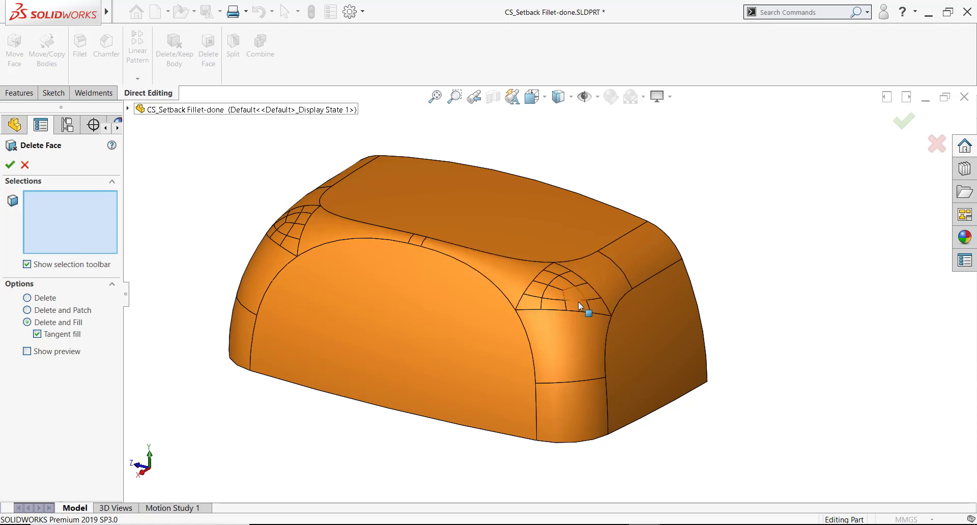
{"action": "left_click", "coordinate": [533, 301]}
{"action": "left_click", "coordinate": [539, 289]}
{"action": "left_click", "coordinate": [554, 275]}
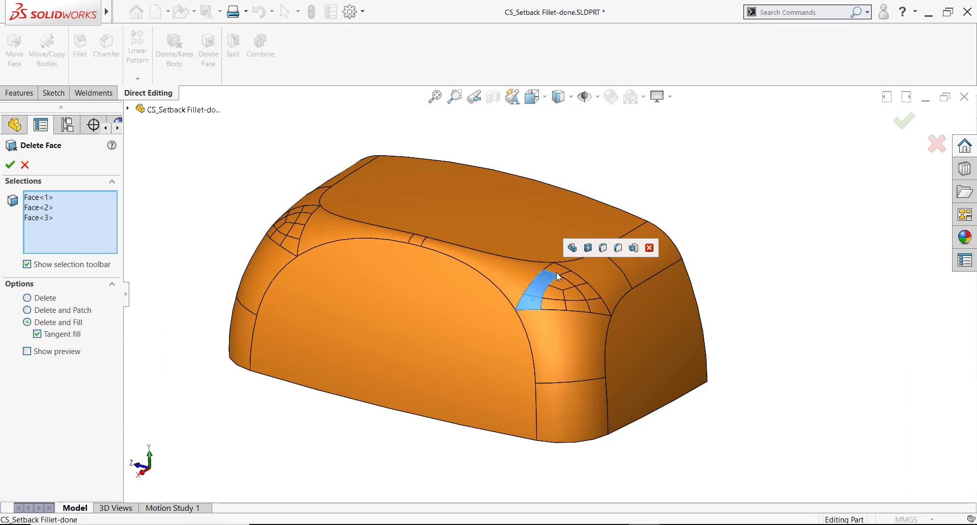
{"action": "left_click", "coordinate": [557, 270]}
{"action": "left_click", "coordinate": [568, 278]}
{"action": "left_click", "coordinate": [553, 281]}
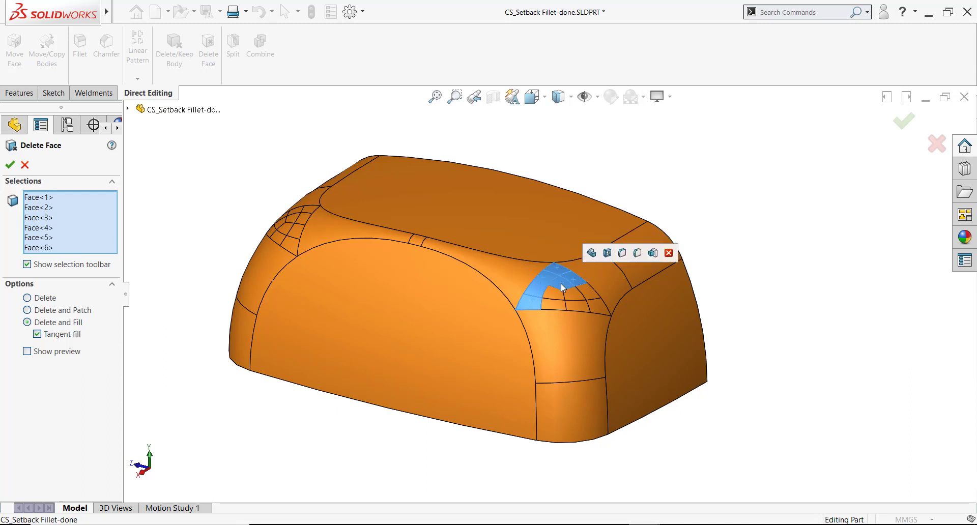
{"action": "left_click", "coordinate": [555, 290]}
{"action": "left_click", "coordinate": [571, 292]}
{"action": "left_click", "coordinate": [554, 303]}
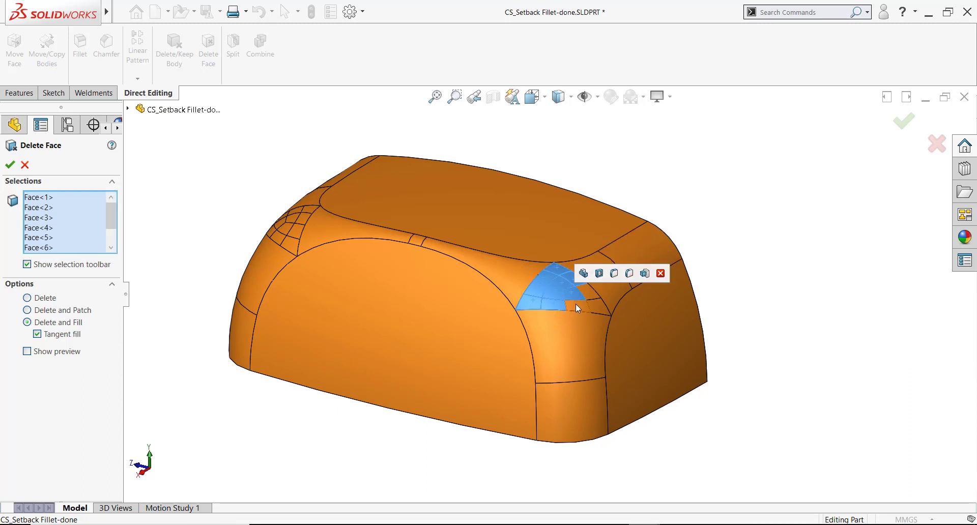
{"action": "left_click", "coordinate": [575, 304]}
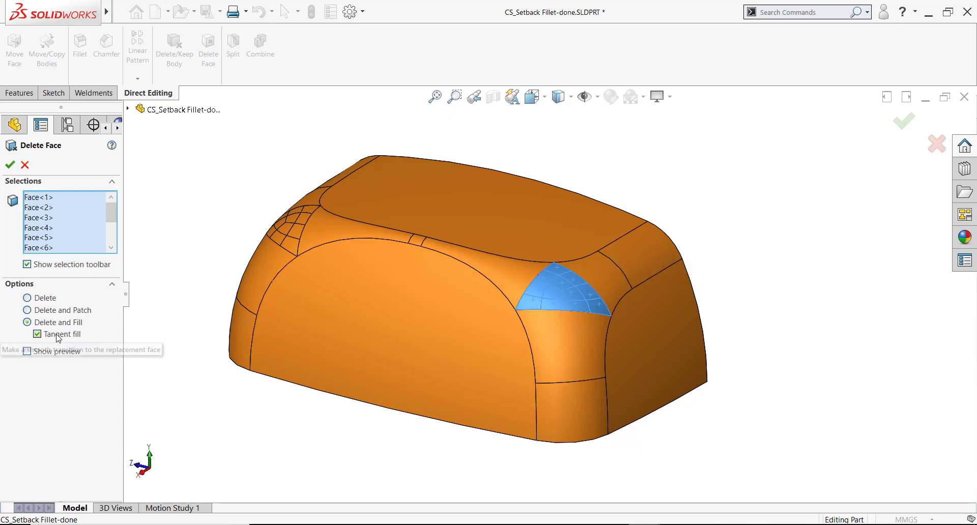
{"action": "left_click", "coordinate": [9, 164]}
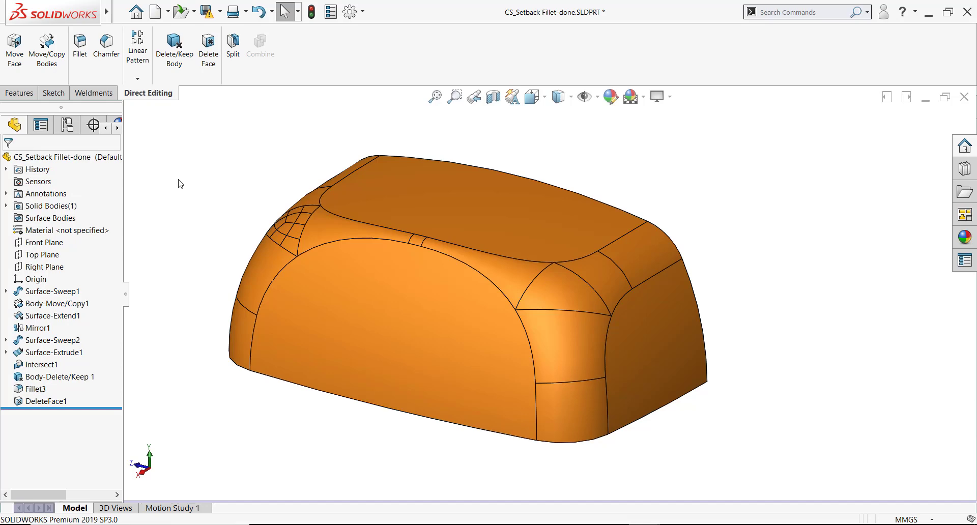
{"action": "left_click", "coordinate": [570, 295]}
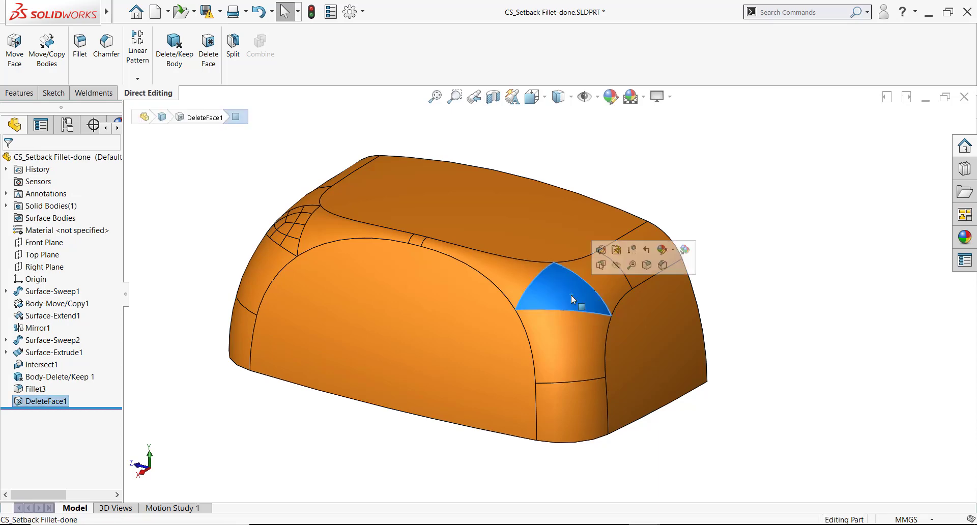
{"action": "left_click", "coordinate": [606, 286]}
{"action": "left_click", "coordinate": [537, 301]}
{"action": "left_click", "coordinate": [511, 275]}
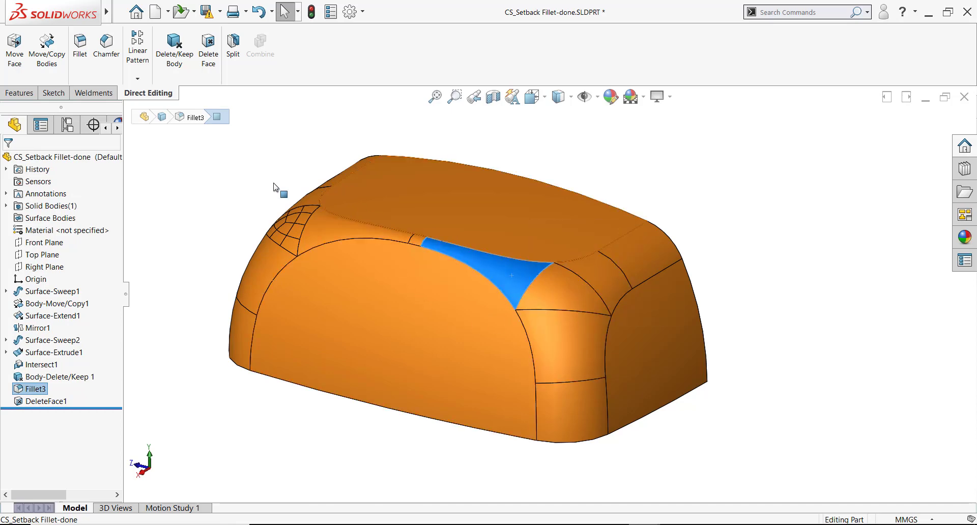
{"action": "left_click", "coordinate": [204, 199]}
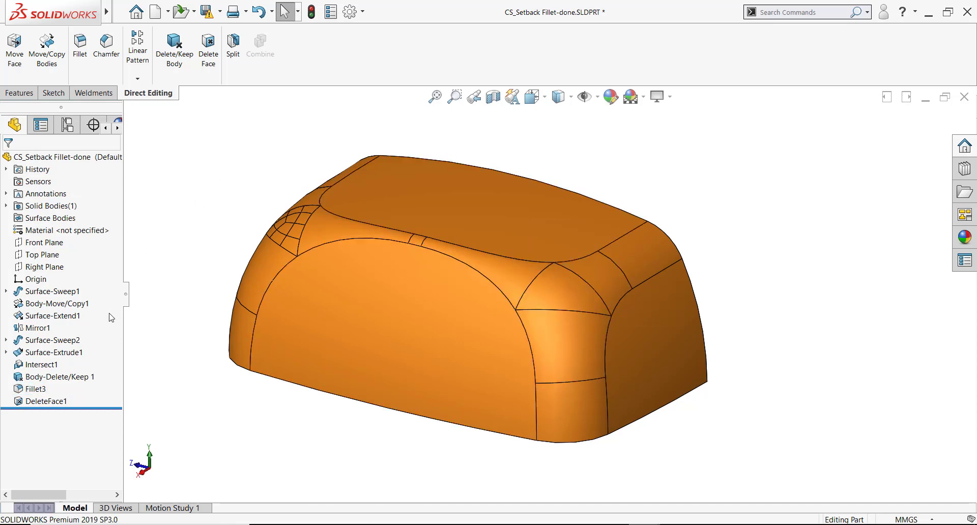
- Add the top-right corner face and vertical fillet face to DeleteFace1 and check the enlarged blend
{"action": "left_click", "coordinate": [35, 402]}
{"action": "left_click", "coordinate": [49, 375]}
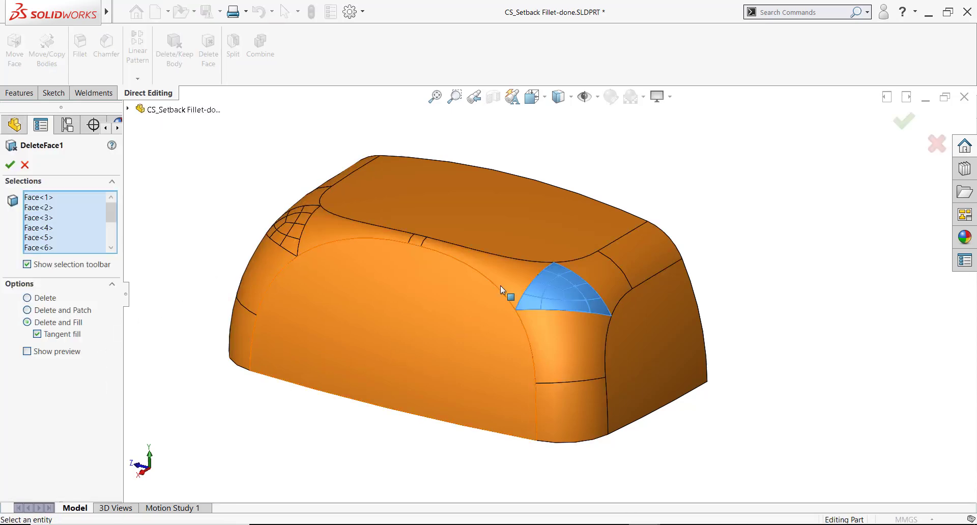
{"action": "left_click", "coordinate": [609, 280]}
{"action": "left_click", "coordinate": [554, 345]}
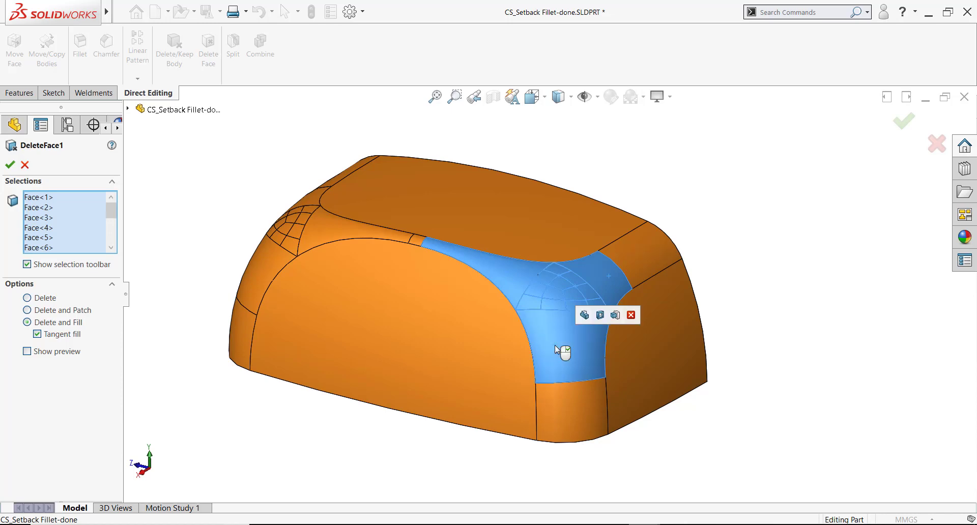
{"action": "left_click", "coordinate": [10, 164]}
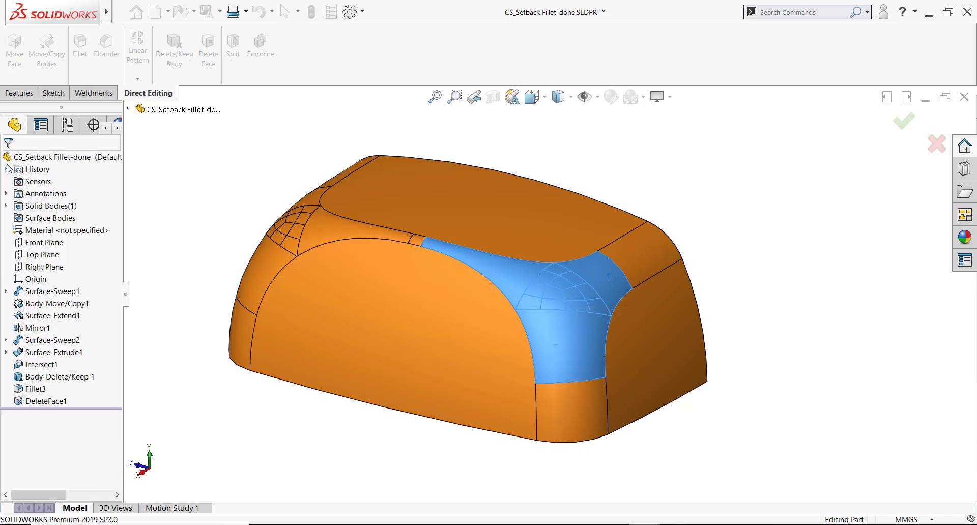
{"action": "left_click", "coordinate": [487, 262]}
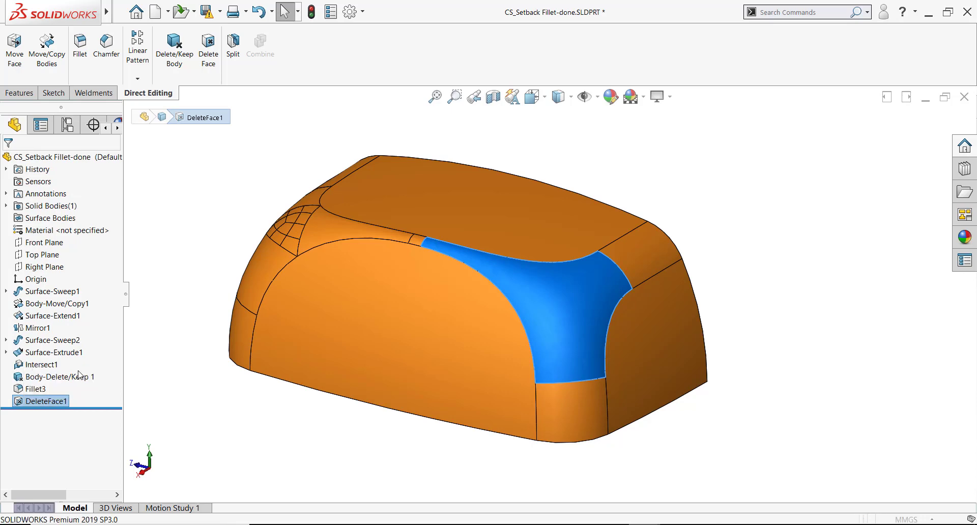
- Add a small face plus the front-top and left side fillet strips to DeleteFace1
{"action": "left_click", "coordinate": [45, 401]}
{"action": "left_click", "coordinate": [416, 240]}
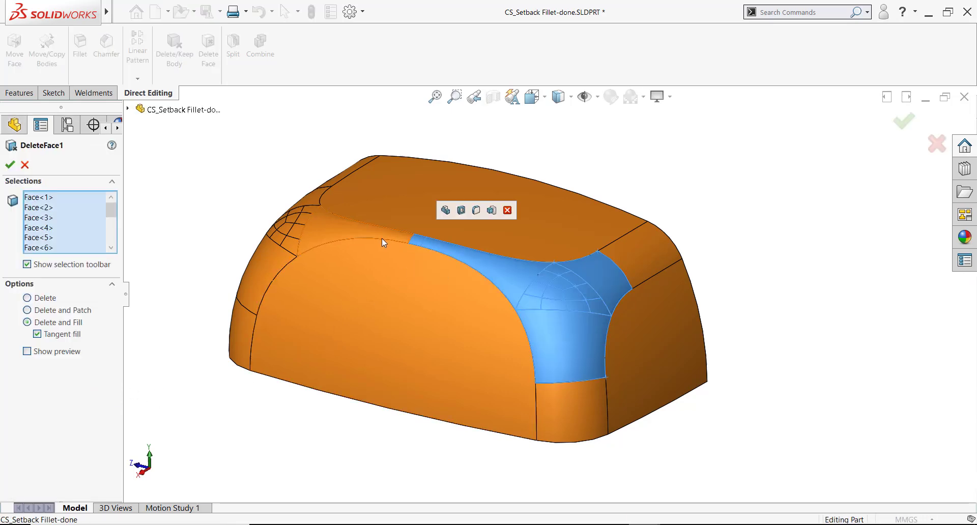
{"action": "left_click", "coordinate": [363, 235]}
{"action": "left_click", "coordinate": [271, 255]}
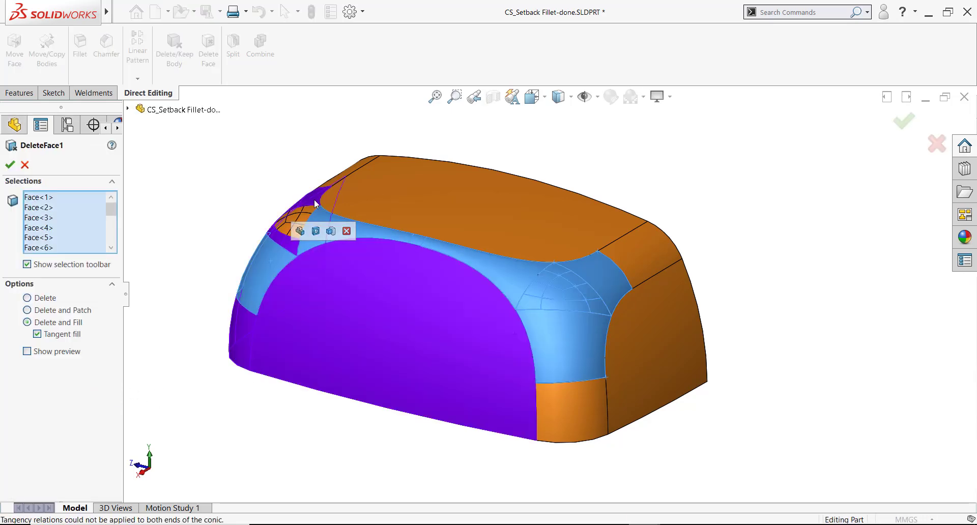
{"action": "middle_click_drag", "start_coordinate": [227, 208], "coordinate": [309, 206]}
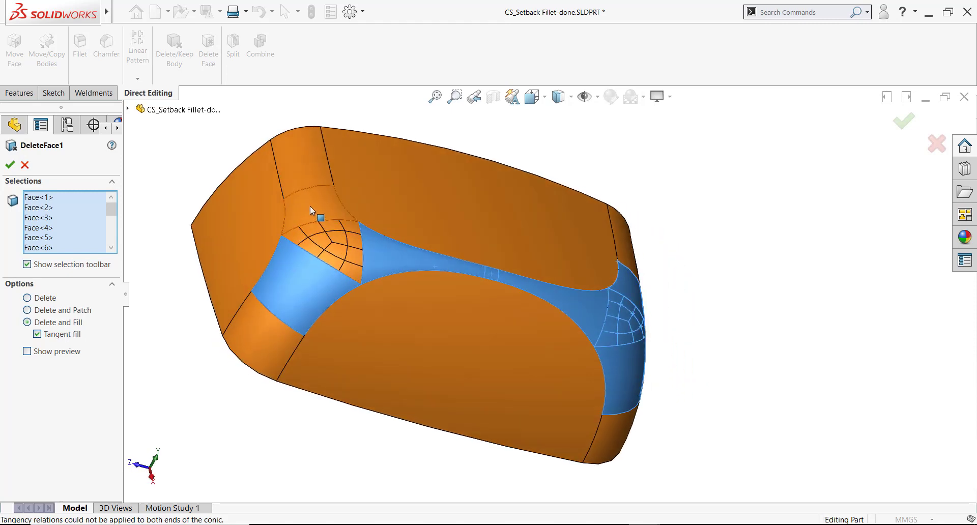
- Add the left corner-patch faces, apply DeleteFace1, and inspect the merged face
{"action": "left_click", "coordinate": [309, 246]}
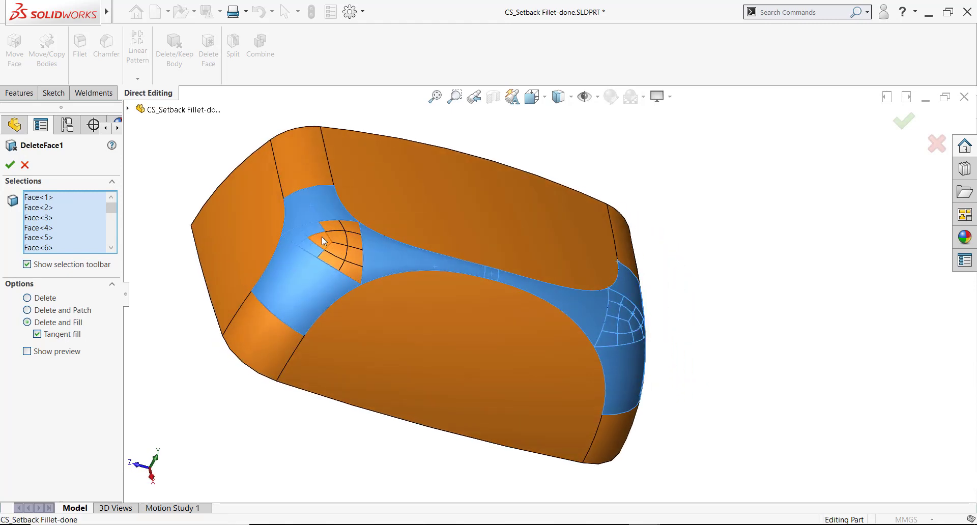
{"action": "left_click", "coordinate": [330, 227]}
{"action": "left_click", "coordinate": [335, 236]}
{"action": "left_click", "coordinate": [334, 249]}
{"action": "left_click", "coordinate": [331, 263]}
{"action": "left_click", "coordinate": [356, 260]}
{"action": "left_click", "coordinate": [355, 245]}
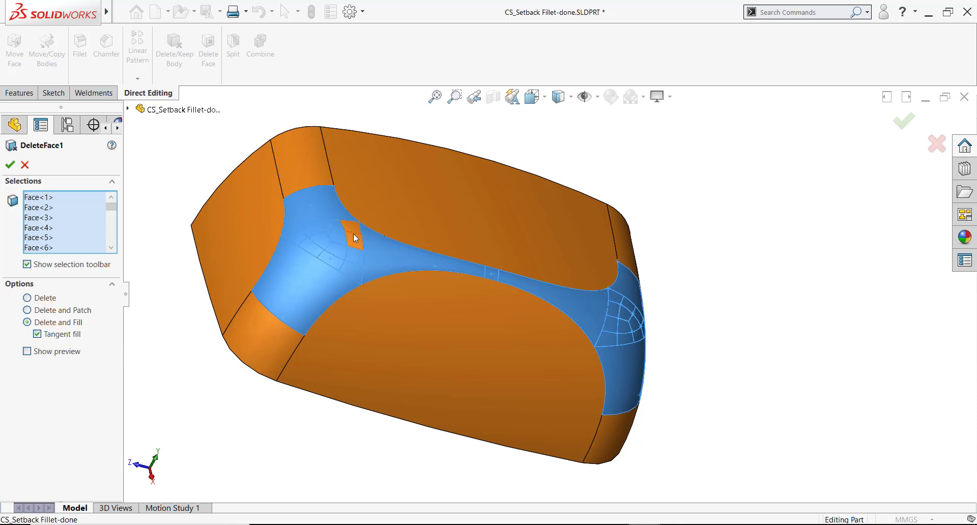
{"action": "left_click", "coordinate": [355, 233]}
{"action": "left_click", "coordinate": [354, 232]}
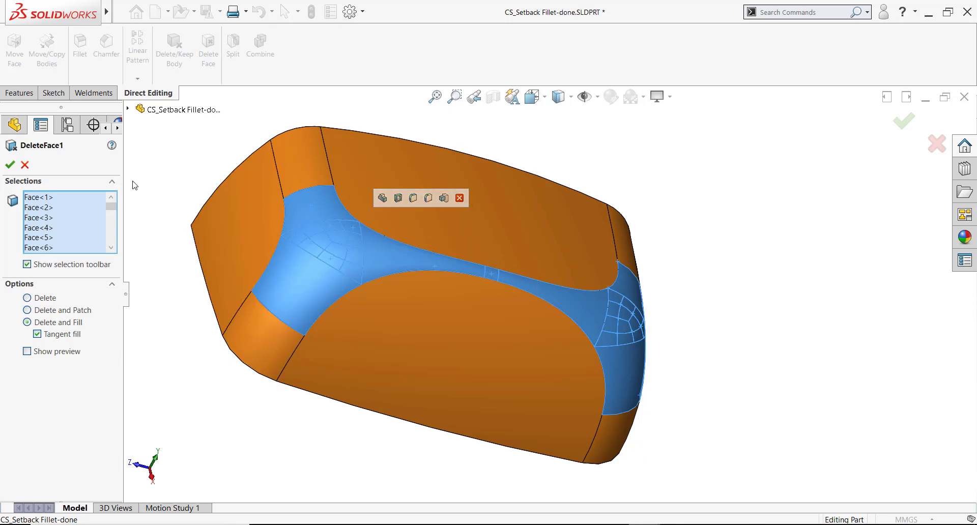
{"action": "left_click", "coordinate": [9, 165]}
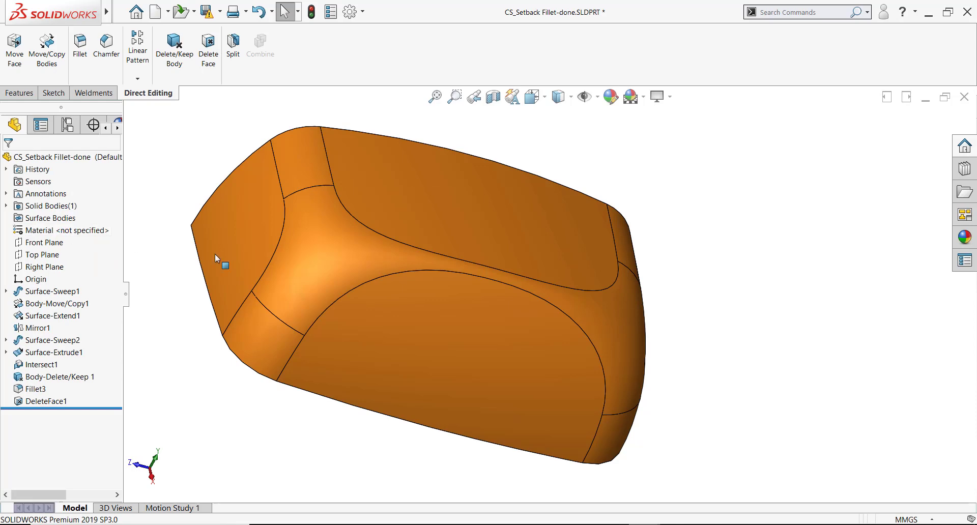
{"action": "left_click", "coordinate": [325, 264]}
{"action": "middle_click_drag", "start_coordinate": [743, 416], "coordinate": [691, 392]}
- Clear the selection, then orbit and zoom in on the small Revolve1 pin on the curved shell
{"action": "left_click", "coordinate": [734, 447]}
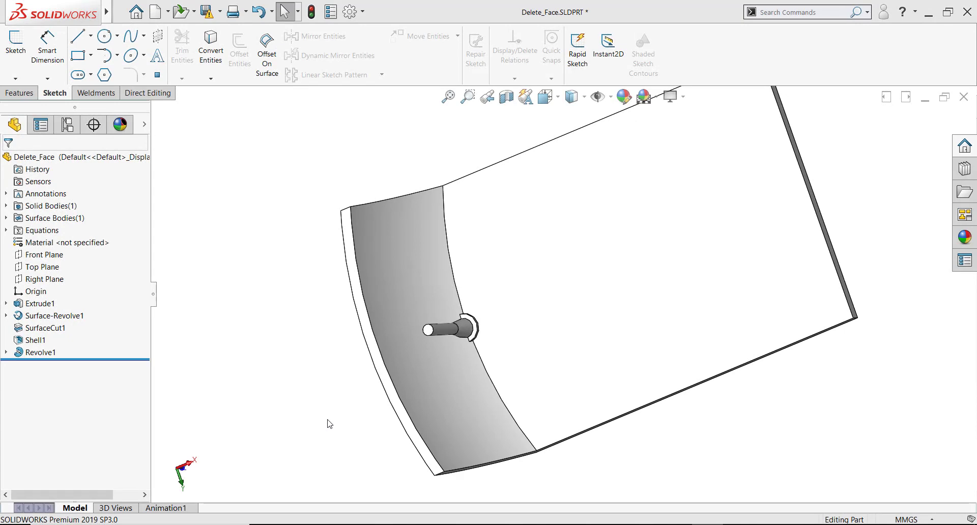
{"action": "mouse_move", "coordinate": [590, 337]}
{"action": "middle_mouse_down"}
{"action": "mouse_move", "coordinate": [580, 375]}
{"action": "mouse_move", "coordinate": [589, 421]}
{"action": "mouse_move", "coordinate": [608, 353]}
{"action": "mouse_move", "coordinate": [598, 345]}
{"action": "middle_mouse_up"}
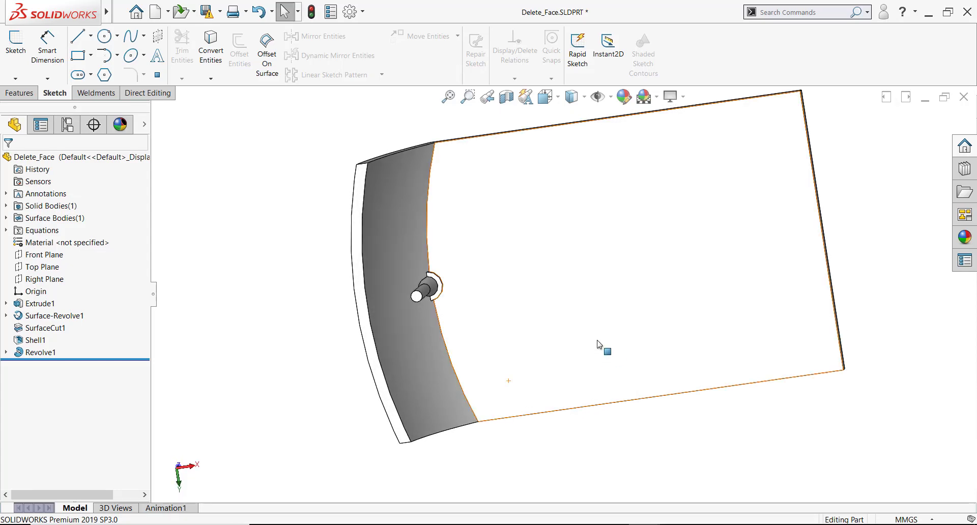
{"action": "scroll", "coordinate": [443, 298], "scroll_direction": "down", "scroll_amount": 5}
{"action": "mouse_move", "coordinate": [443, 297]}
{"action": "middle_mouse_down"}
{"action": "mouse_move", "coordinate": [458, 301]}
{"action": "mouse_move", "coordinate": [474, 285]}
{"action": "mouse_move", "coordinate": [461, 290]}
{"action": "middle_mouse_up"}
{"action": "scroll", "coordinate": [430, 287], "scroll_direction": "down", "scroll_amount": 3}
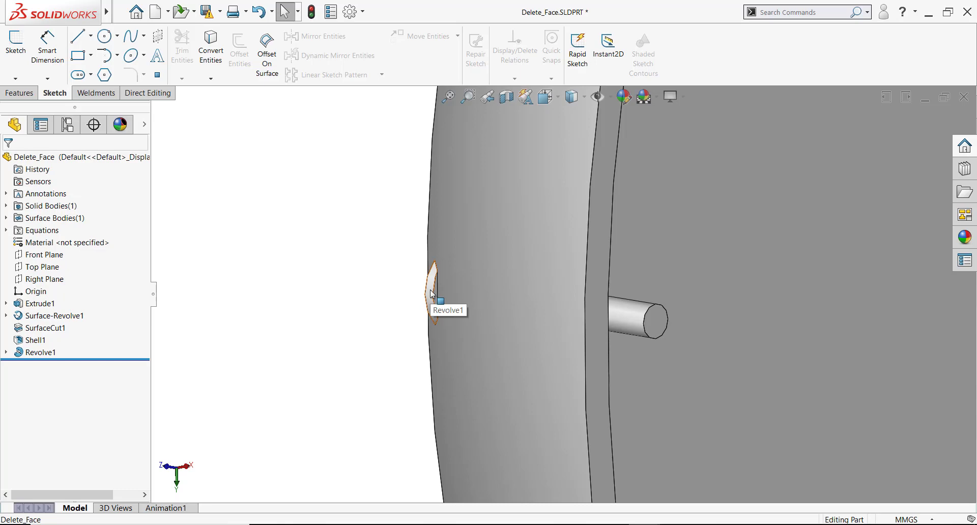
{"action": "middle_click_drag", "start_coordinate": [436, 293], "coordinate": [517, 349]}
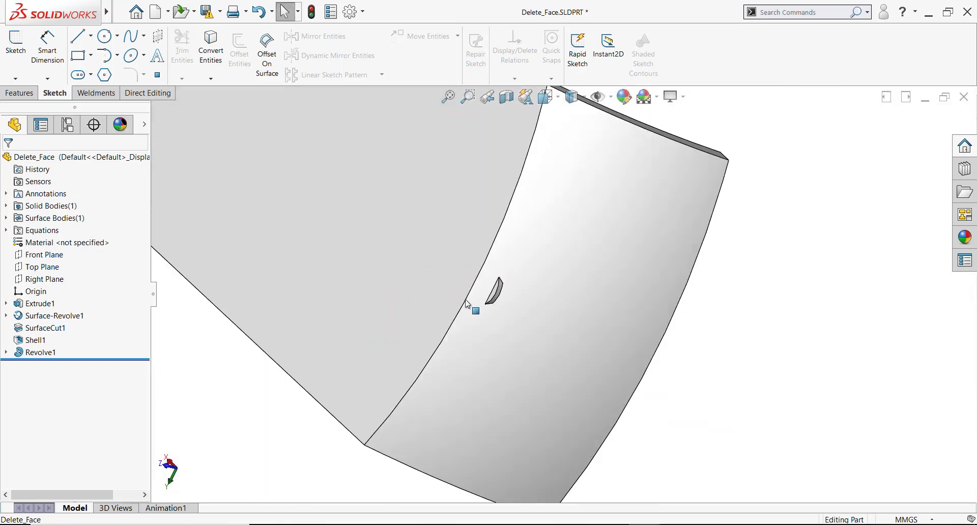
{"action": "middle_click_drag", "start_coordinate": [556, 323], "coordinate": [475, 293]}
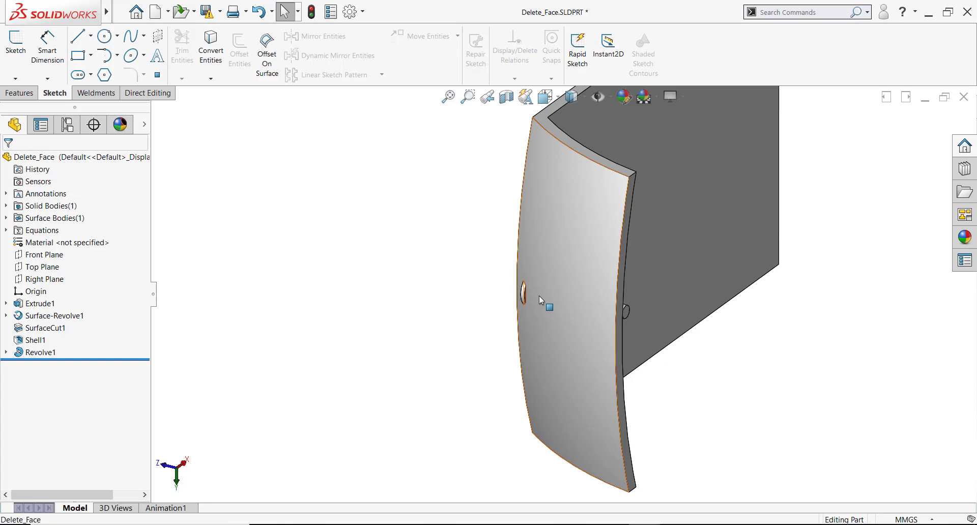
- Start a Delete Face feature set to the Delete and Patch option
{"action": "left_click", "coordinate": [151, 95]}
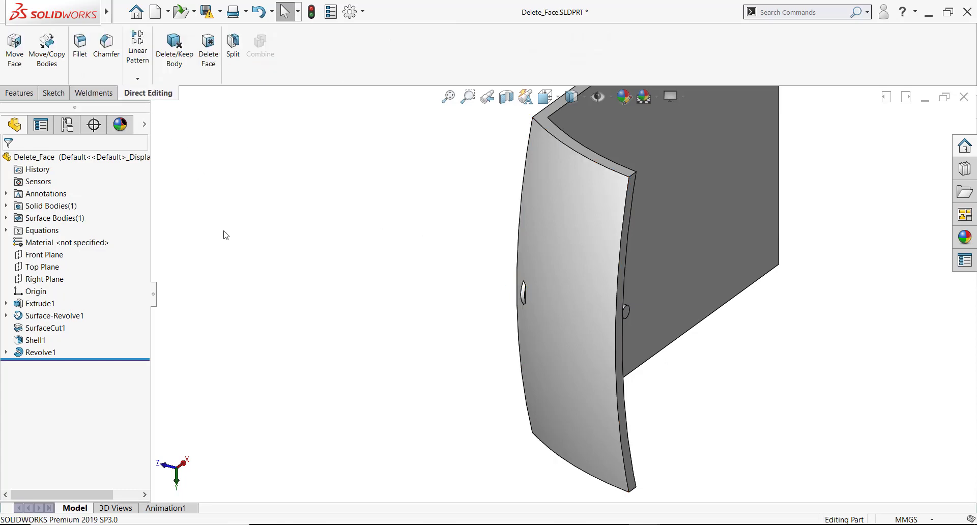
{"action": "left_click", "coordinate": [209, 66]}
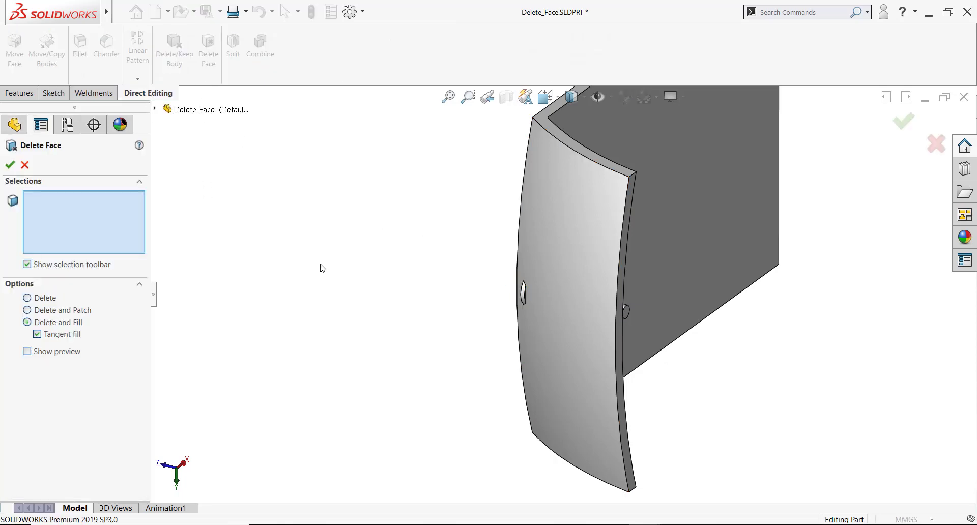
{"action": "scroll", "coordinate": [521, 292], "scroll_direction": "down", "scroll_amount": 4}
{"action": "scroll", "coordinate": [566, 307], "scroll_direction": "down", "scroll_amount": 2}
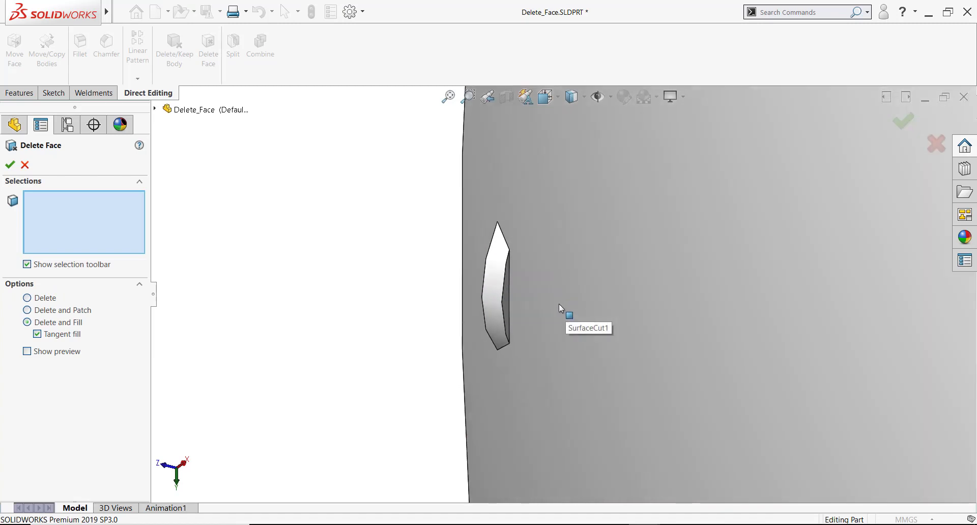
{"action": "left_click", "coordinate": [28, 310]}
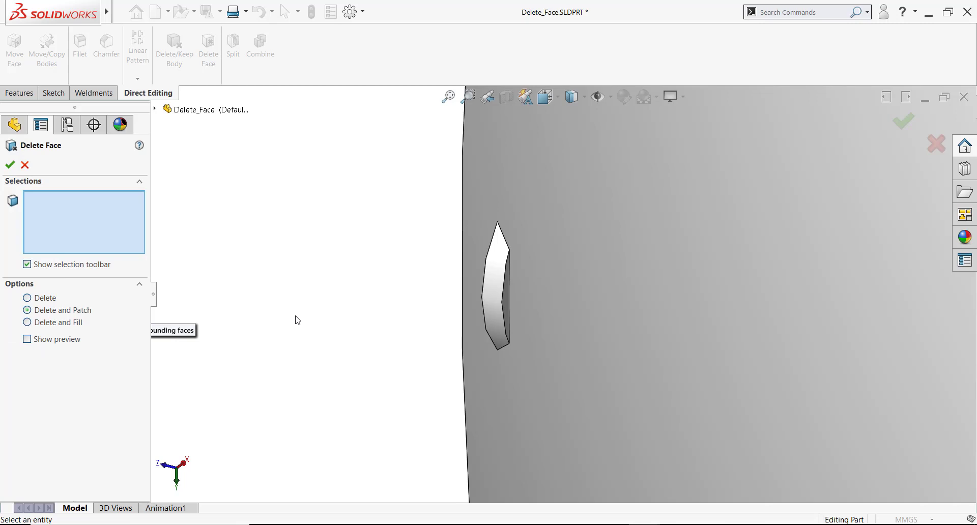
- Delete the revolve's three faces and patch them, leaving the curved wall unbroken
{"action": "left_click", "coordinate": [488, 291]}
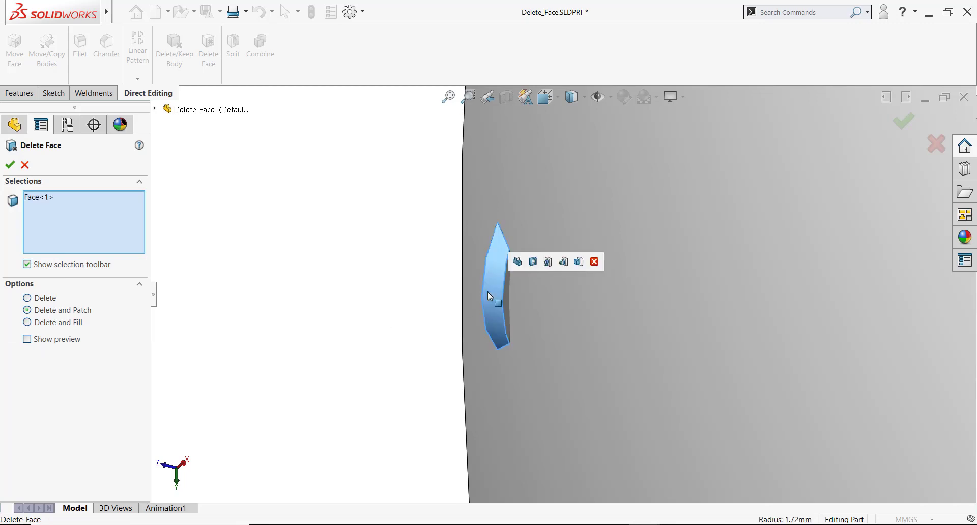
{"action": "left_click", "coordinate": [508, 295]}
{"action": "middle_click_drag", "start_coordinate": [506, 298], "coordinate": [539, 322]}
{"action": "left_click", "coordinate": [486, 284]}
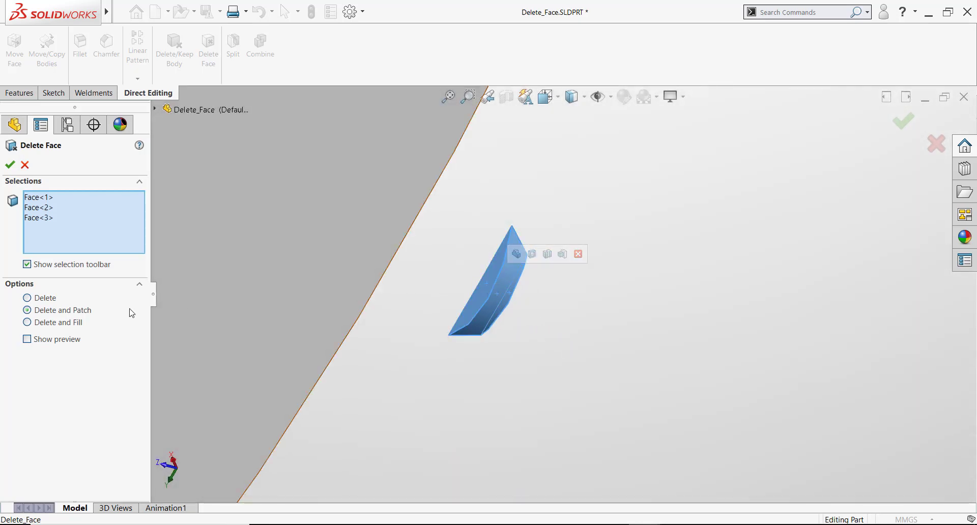
{"action": "left_click", "coordinate": [10, 165]}
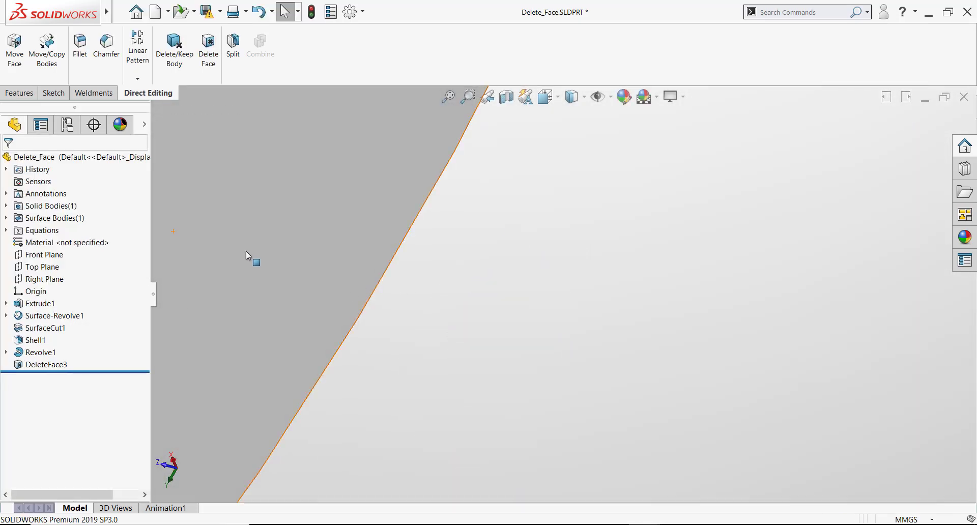
{"action": "middle_click_drag", "start_coordinate": [246, 251], "coordinate": [423, 314]}
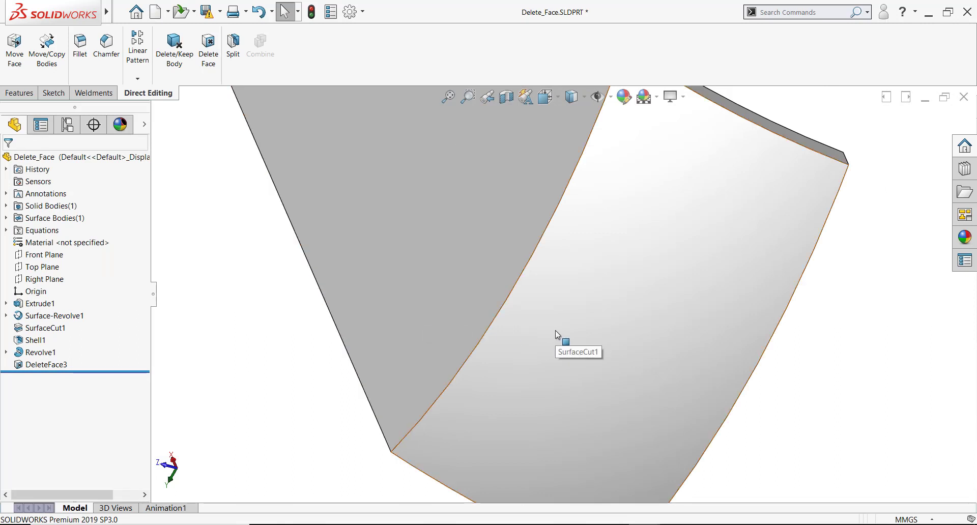
{"action": "left_click", "coordinate": [45, 364]}
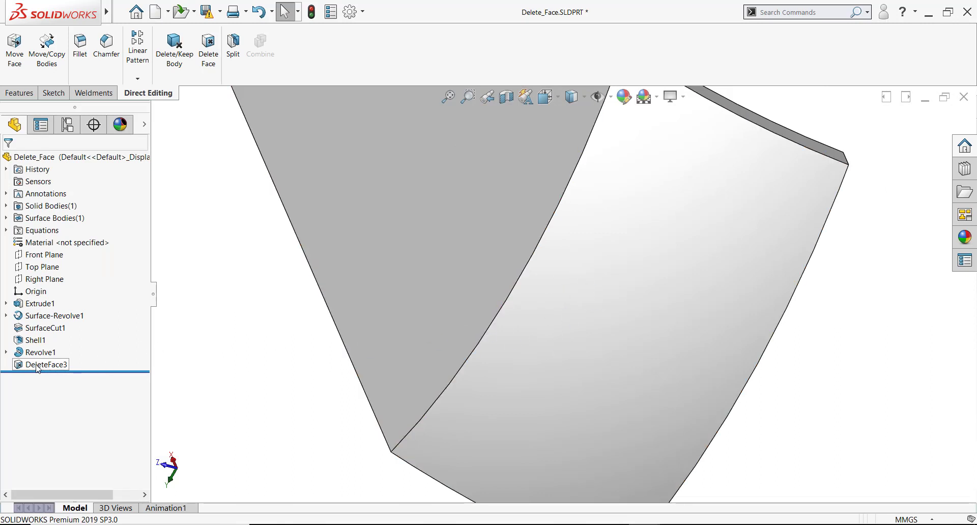
{"action": "left_click", "coordinate": [45, 334]}
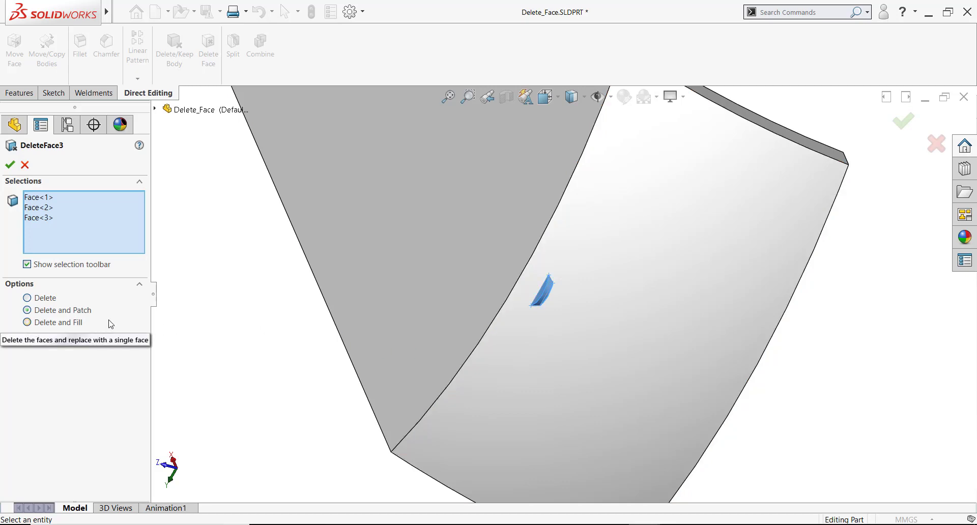
{"action": "left_click", "coordinate": [28, 323]}
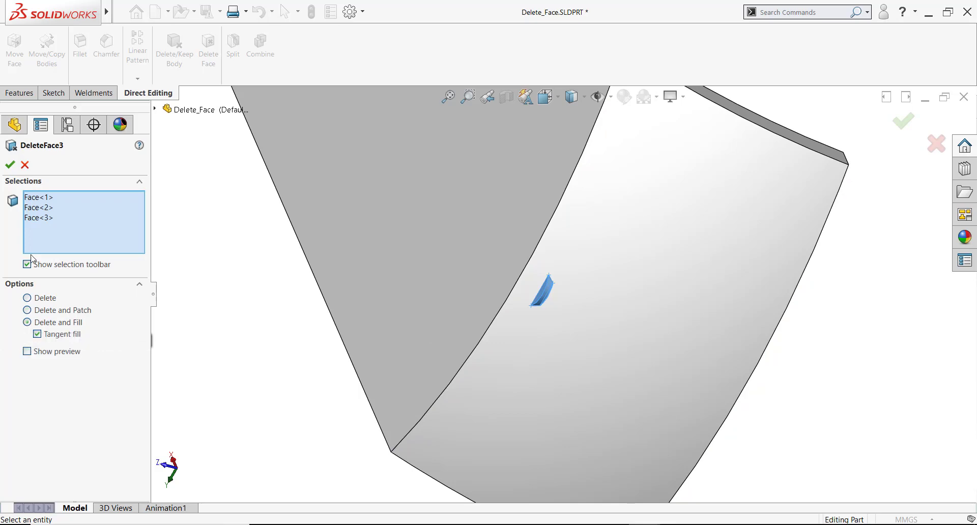
{"action": "left_click", "coordinate": [10, 164]}
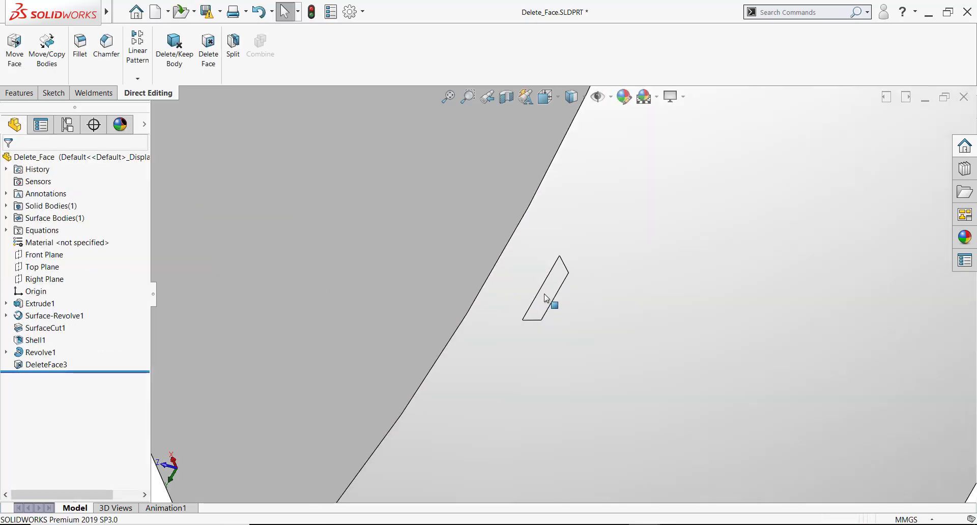
{"action": "left_click", "coordinate": [544, 295]}
{"action": "left_click", "coordinate": [521, 280]}
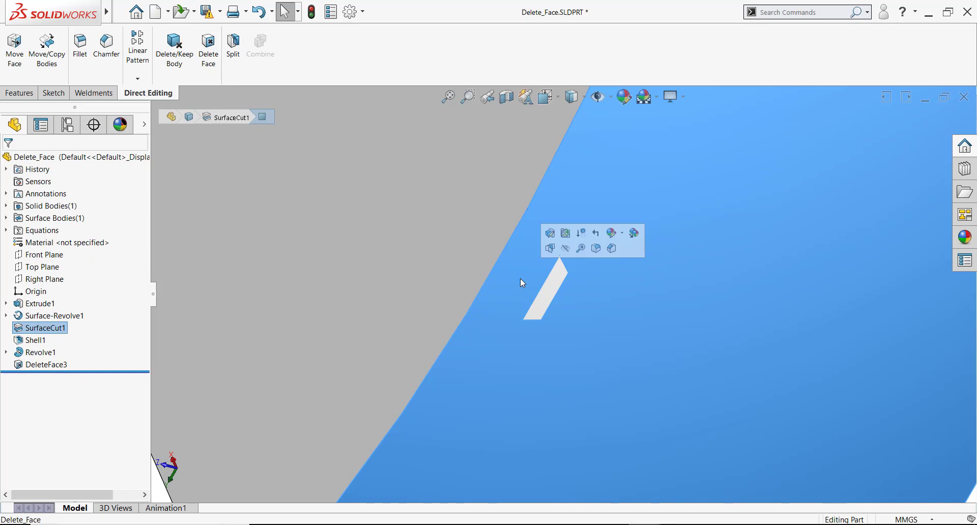
{"action": "left_click", "coordinate": [35, 366]}
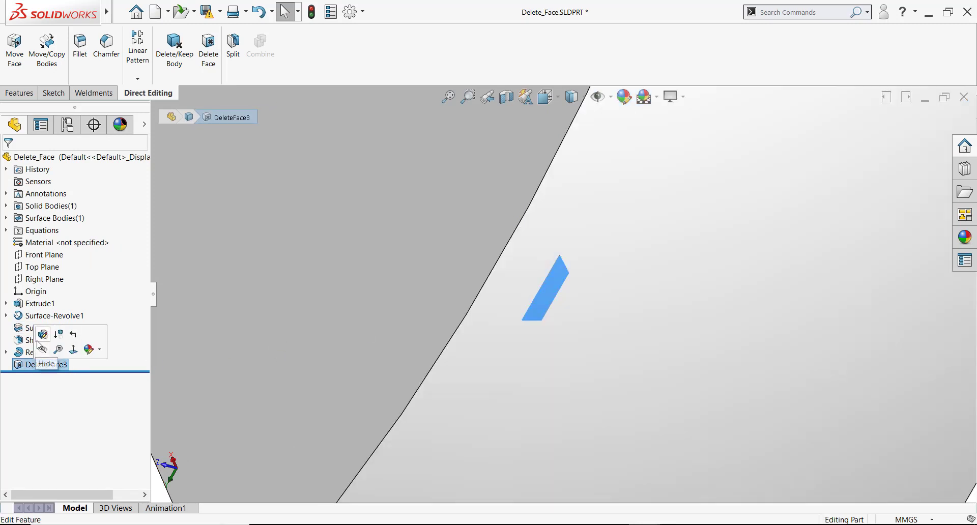
{"action": "left_click", "coordinate": [40, 340]}
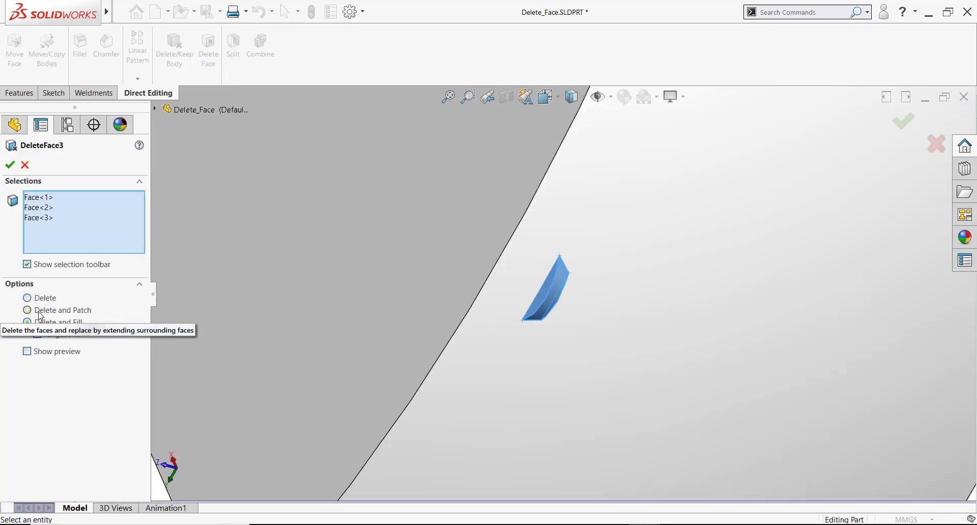
{"action": "left_click", "coordinate": [40, 311]}
{"action": "left_click", "coordinate": [10, 165]}
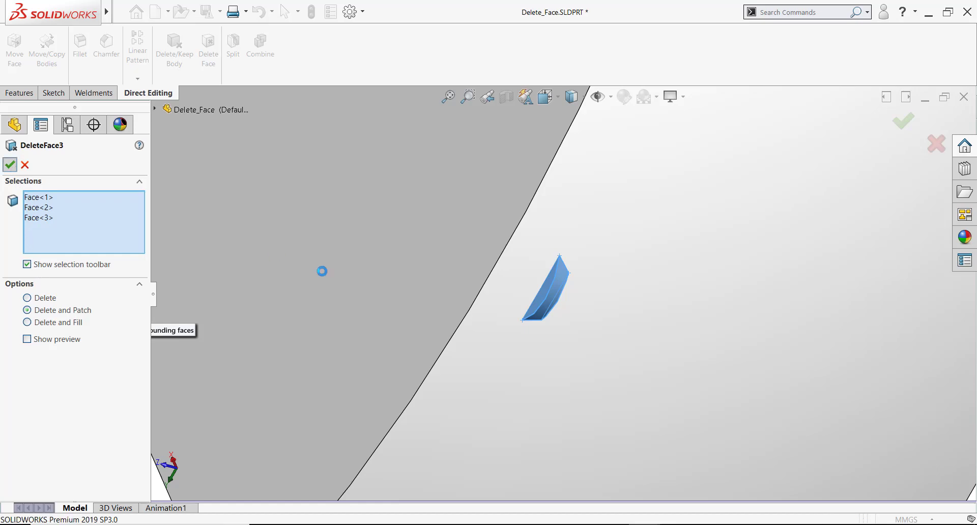
{"action": "scroll", "coordinate": [571, 281], "scroll_direction": "up", "scroll_amount": 2}
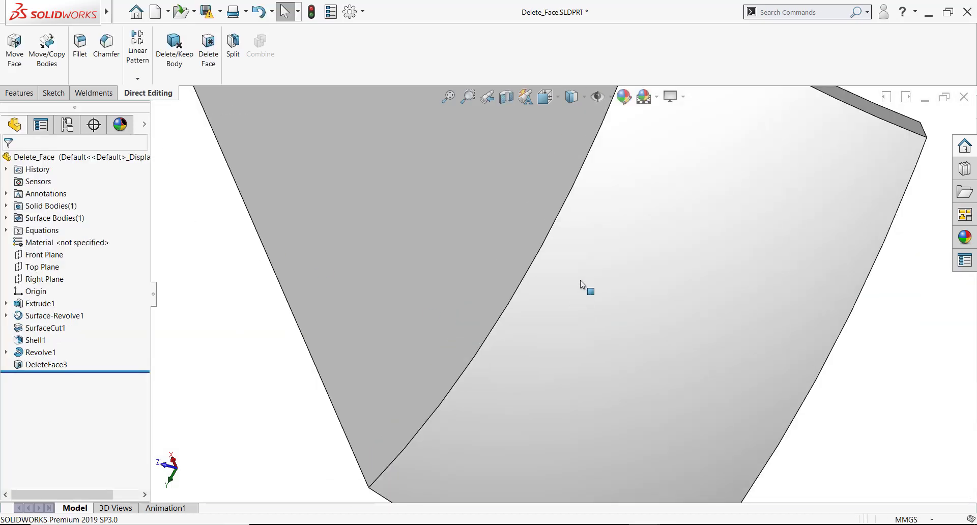
{"action": "scroll", "coordinate": [581, 282], "scroll_direction": "up", "scroll_amount": 2}
{"action": "scroll", "coordinate": [582, 283], "scroll_direction": "up", "scroll_amount": 1}
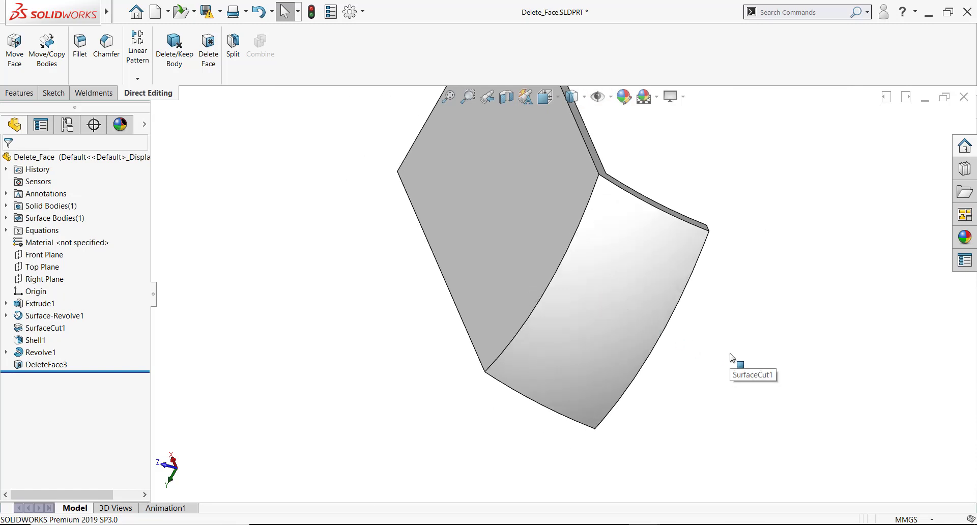